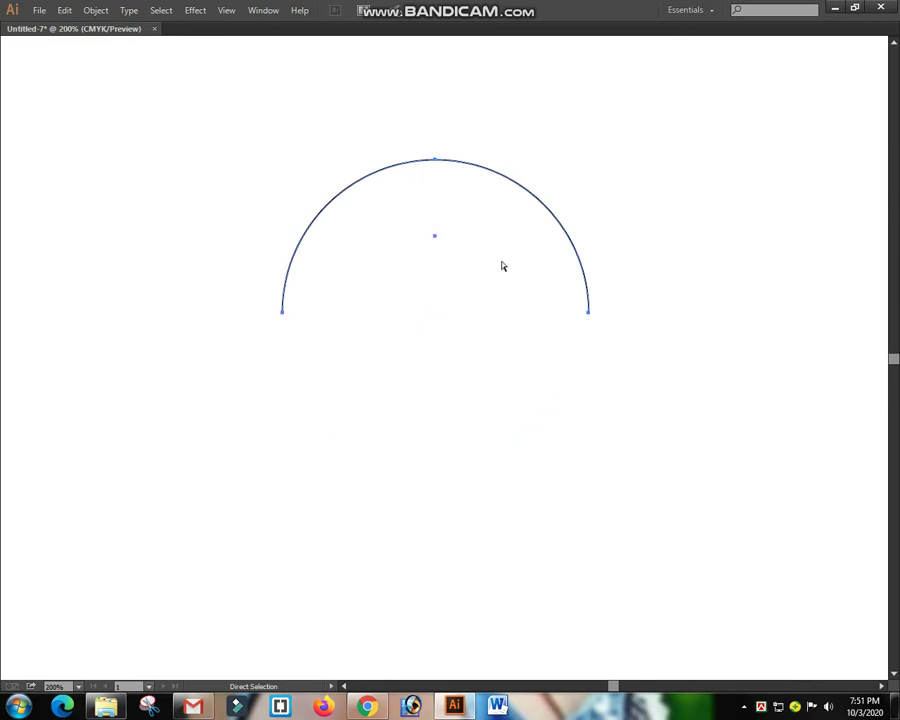
Move the semicircle lower, swap its fill and stroke to make it solid black, and close its flat base.
drag(500, 281, 496, 470)
key(shift+x)
key(v)
key(Tab)
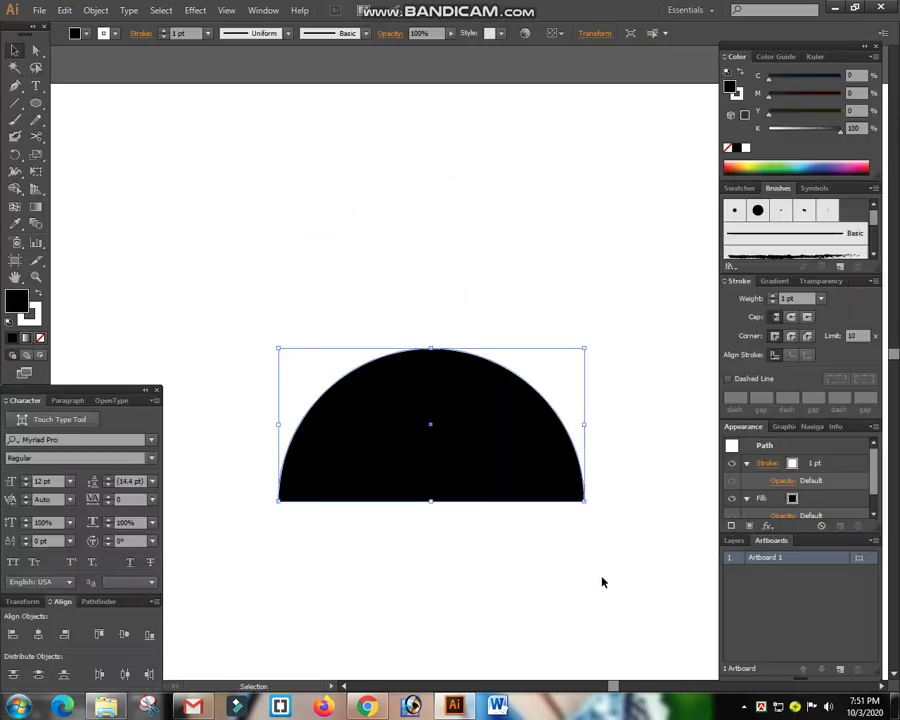
key(a)
drag(613, 559, 240, 515)
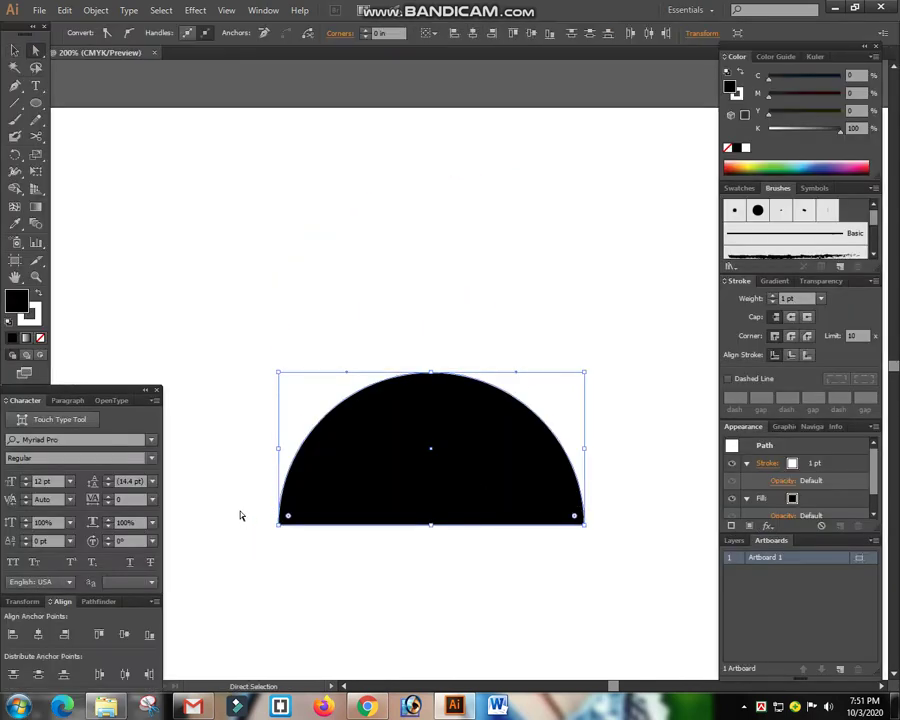
Duplicate the dome straight above itself and scale the copy down to a small dome seated on its top.
key(v)
drag(540, 472, 508, 344)
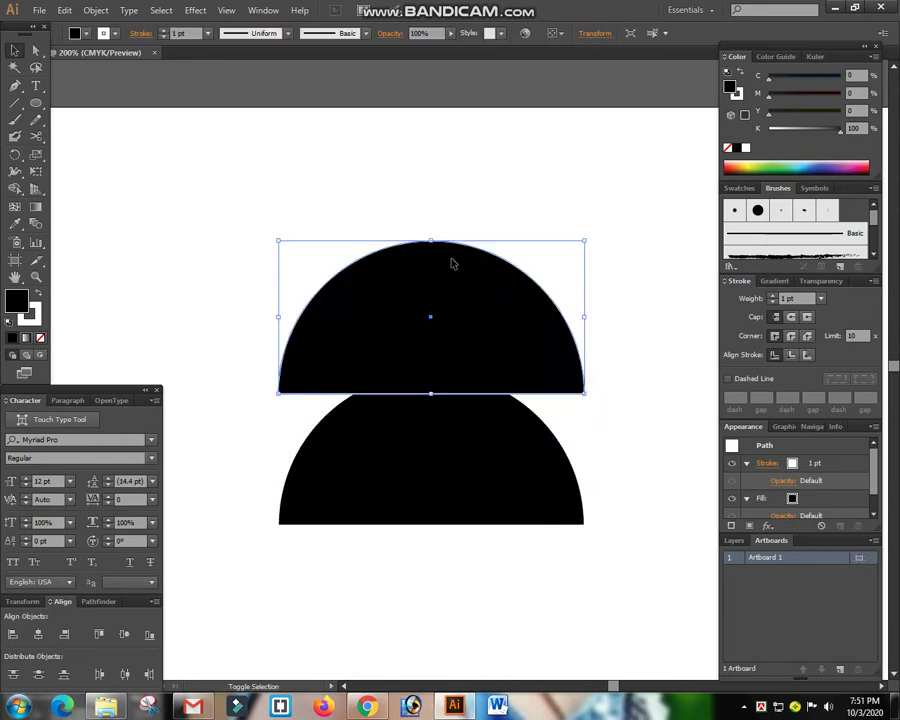
drag(433, 241, 433, 352)
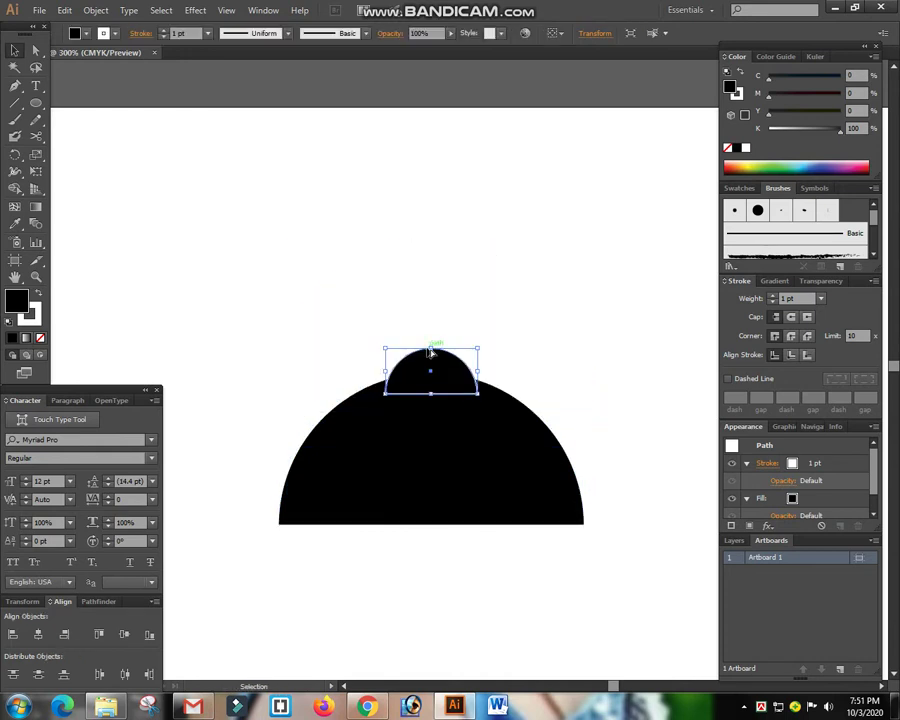
Add a still smaller dome copy on top of the small dome and a tall, thin spire above it.
scroll(422, 397, up, 3)
drag(422, 397, 423, 361)
drag(423, 332, 440, 174)
key(Tab)
scroll(437, 245, up, 1)
alt+scroll(570, 192, down, 2)
Remove the stroke from all the dome and spire shapes.
drag(619, 185, 391, 465)
key(Tab)
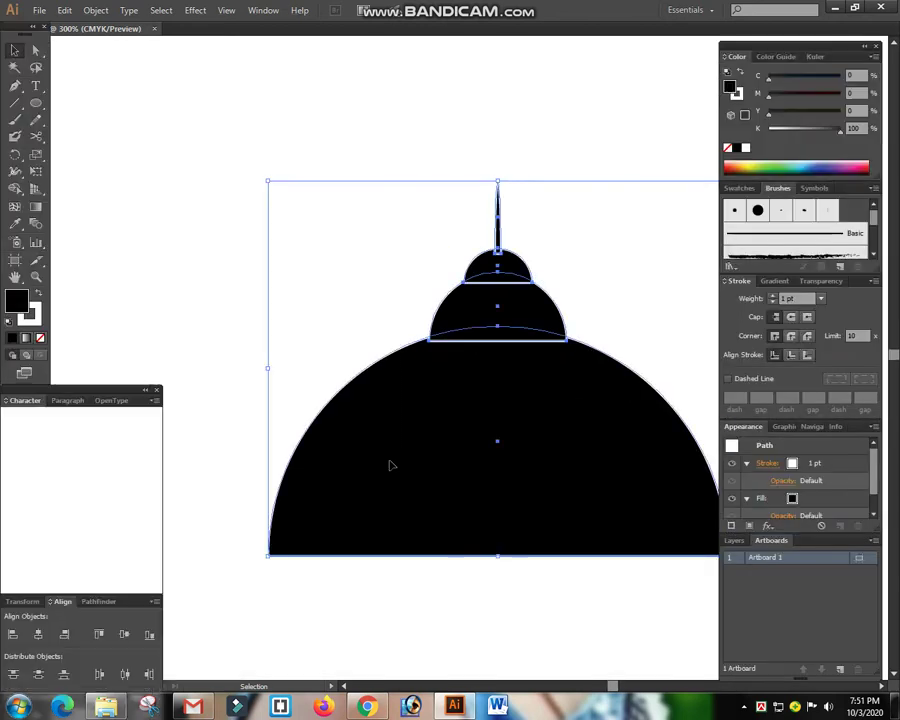
key(x)
key(slash)
key(x)
key(Tab)
click(531, 201)
Draw a black circle above the spire and duplicate it 0.05 in to the right and 0.05 in down.
drag(545, 138, 480, 431)
alt+scroll(480, 431, up, 2)
key(l)
drag(436, 241, 488, 339)
key(v)
drag(426, 254, 408, 229)
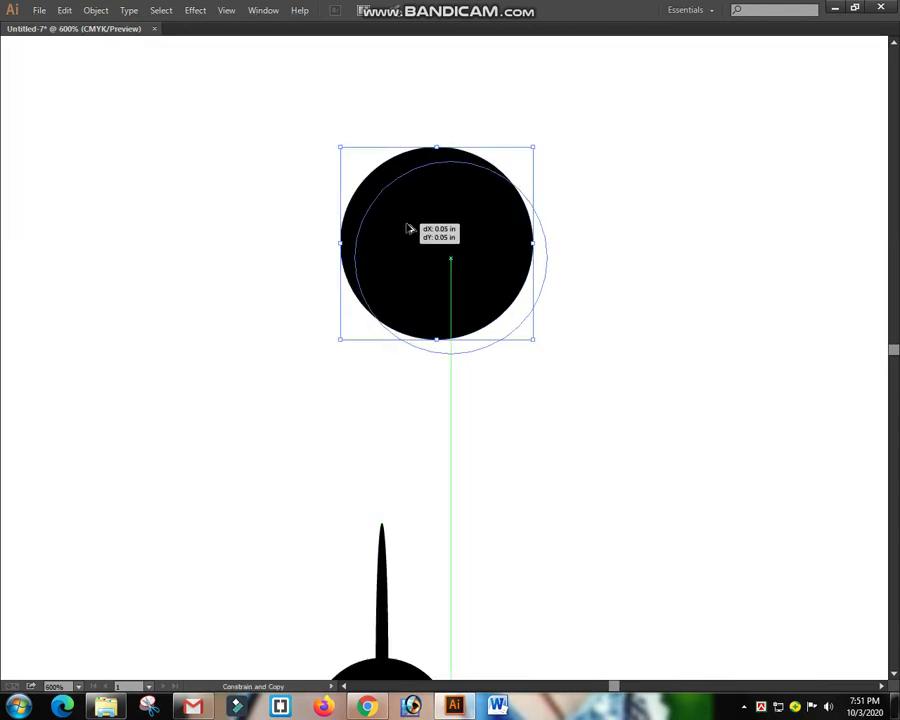
Shrink the original circle slightly from its upper-left corner.
drag(673, 174, 673, 174)
key(Tab)
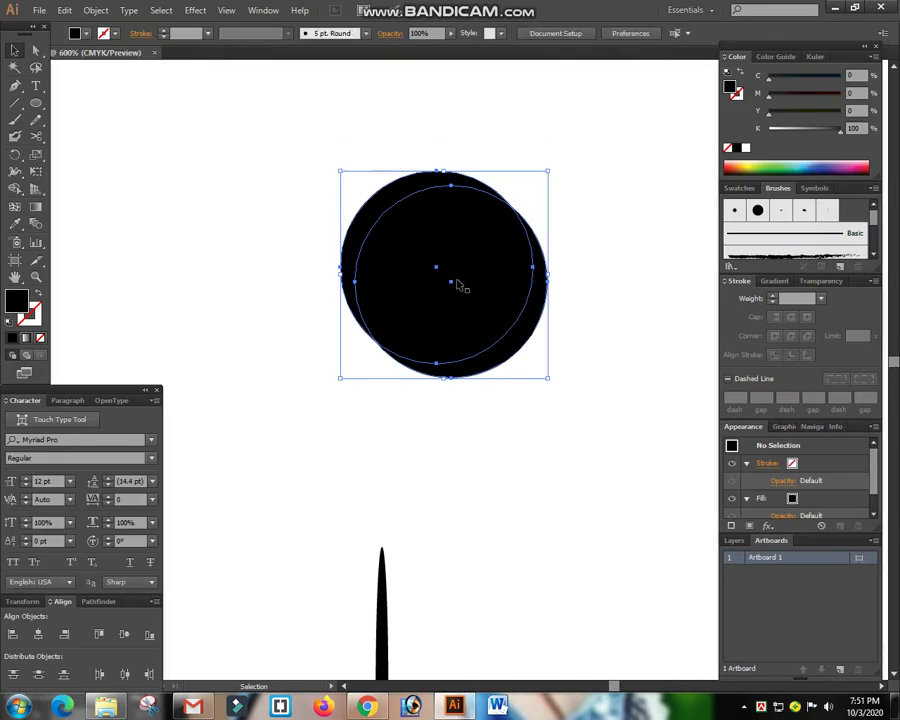
drag(392, 199, 352, 180)
Try to cut a crescent by subtracting the offset copy from the original circle.
drag(588, 196, 455, 301)
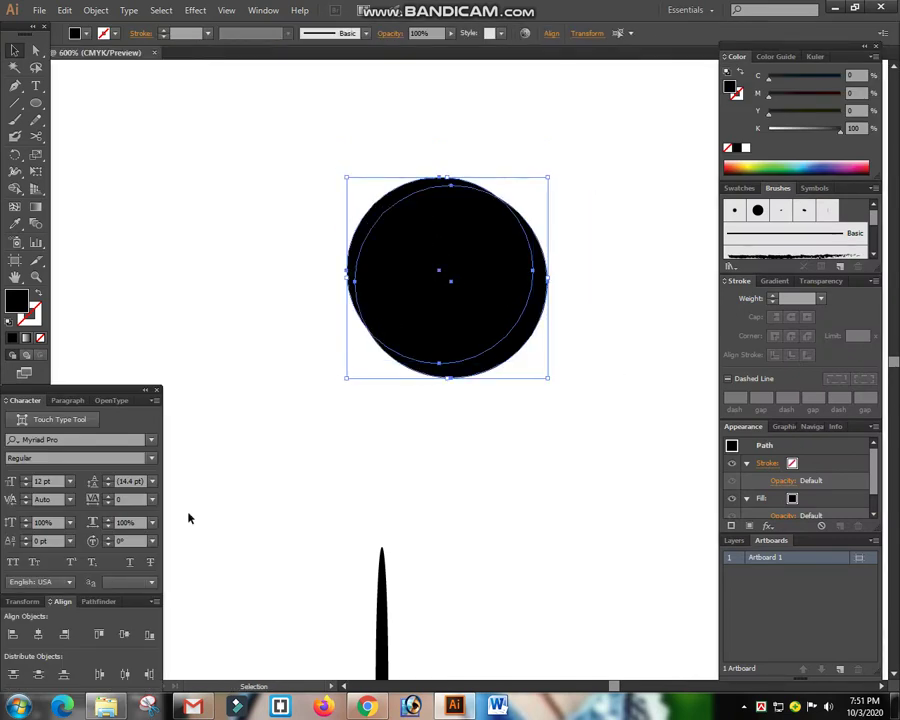
click(100, 601)
click(524, 435)
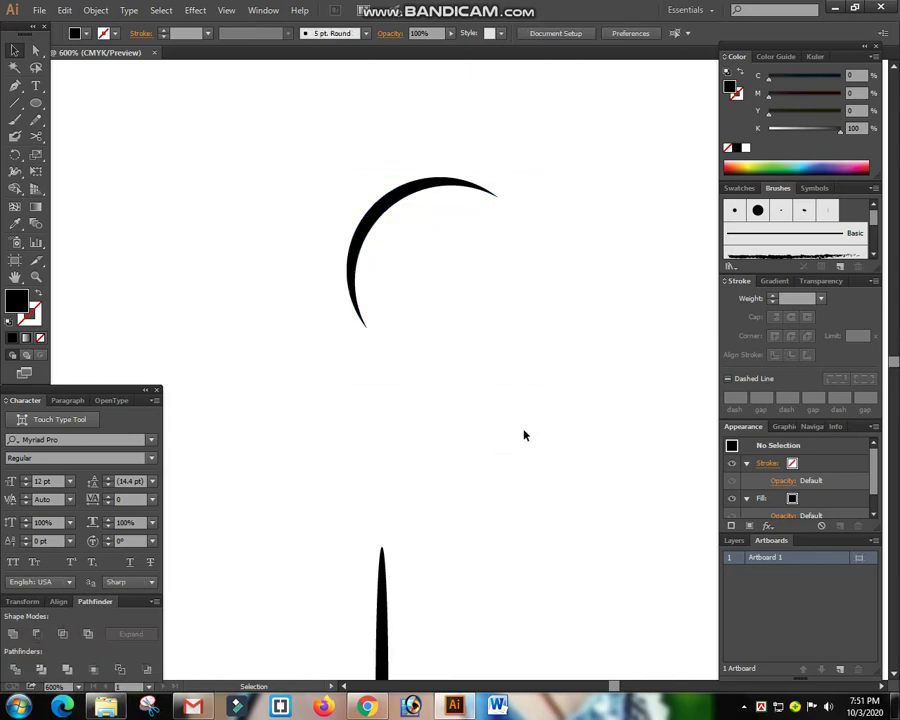
key(ctrl+z)
Subtract the original circle from the offset copy with Minus Front and place the resulting crescent on the spire's tip.
click(569, 444)
click(495, 278)
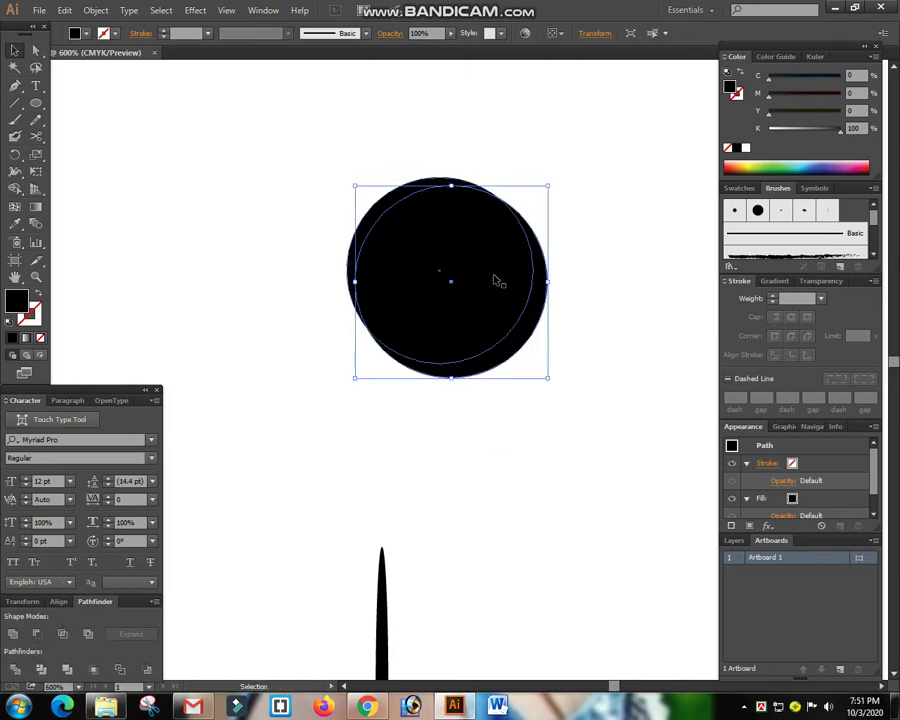
click(36, 633)
click(442, 484)
key(Tab)
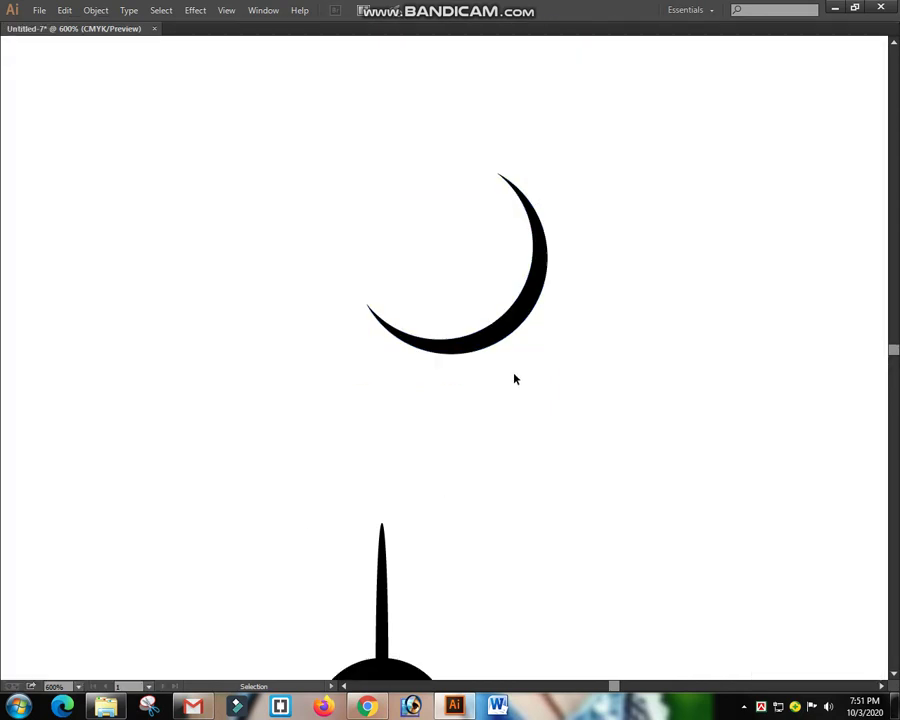
drag(498, 291, 392, 470)
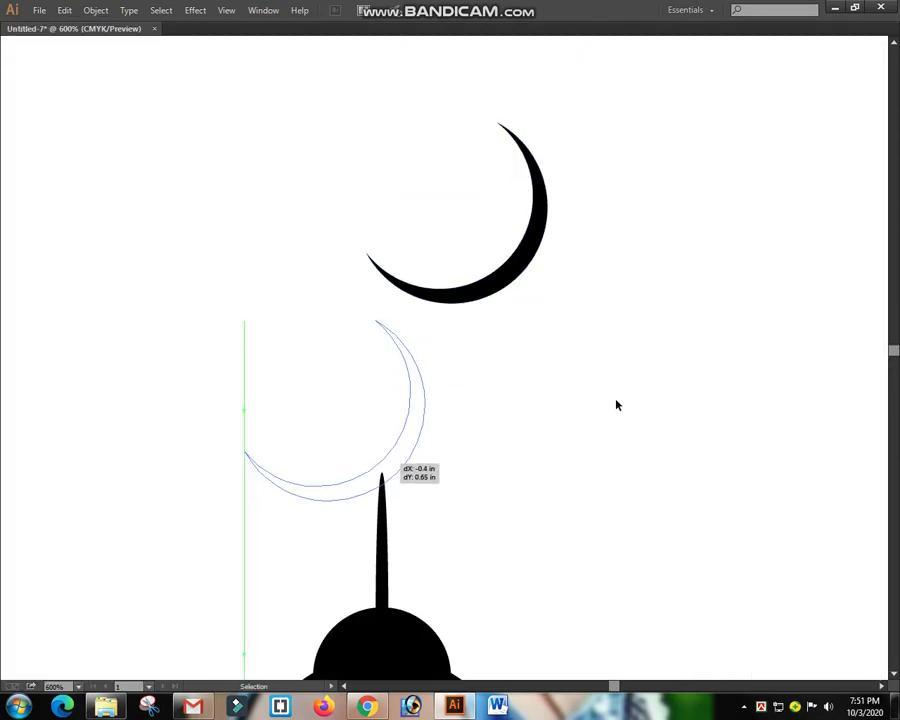
scroll(621, 397, down, 5)
Group the domes, spire and crescent and move them about 2.66 in right and 0.23 in down.
drag(420, 277, 691, 554)
drag(607, 538, 453, 629)
scroll(504, 581, up, 2)
drag(433, 540, 634, 557)
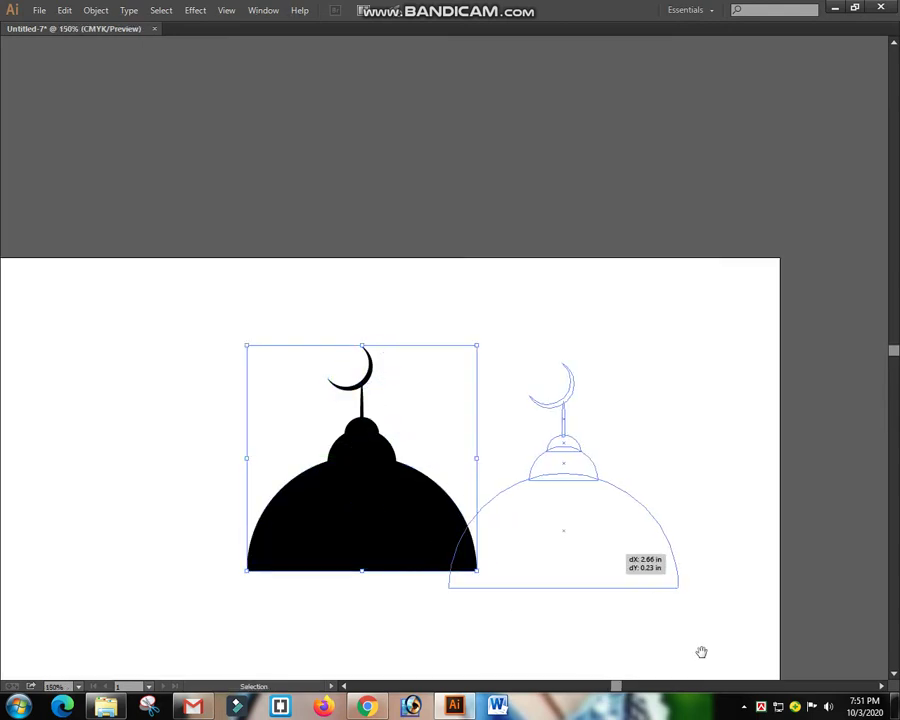
drag(702, 650, 695, 314)
Fill the dome group with the white-to-black linear gradient.
key(period)
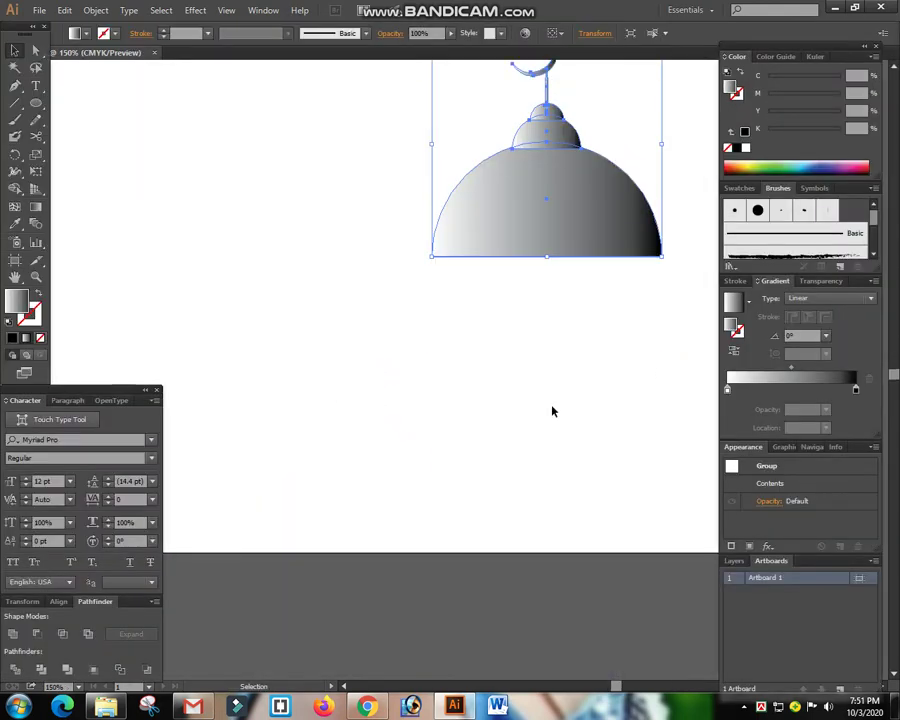
click(552, 408)
key(Tab)
Draw a tall gradient-filled rectangle about 0.8 in wide and 4.92 in high beside the dome.
drag(601, 332, 561, 442)
key(Tab)
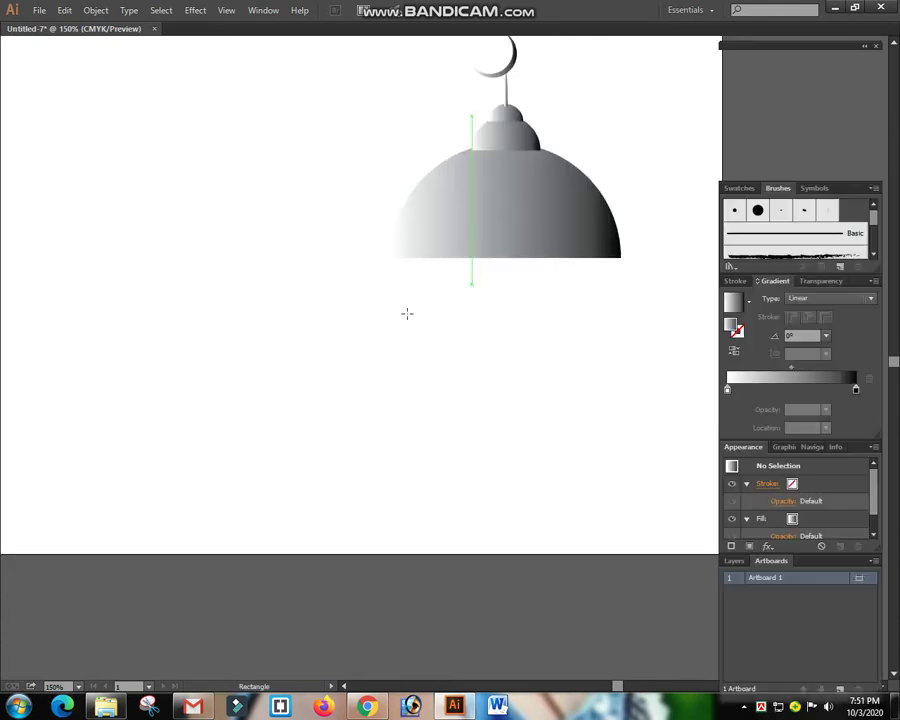
drag(260, 166, 322, 541)
key(v)
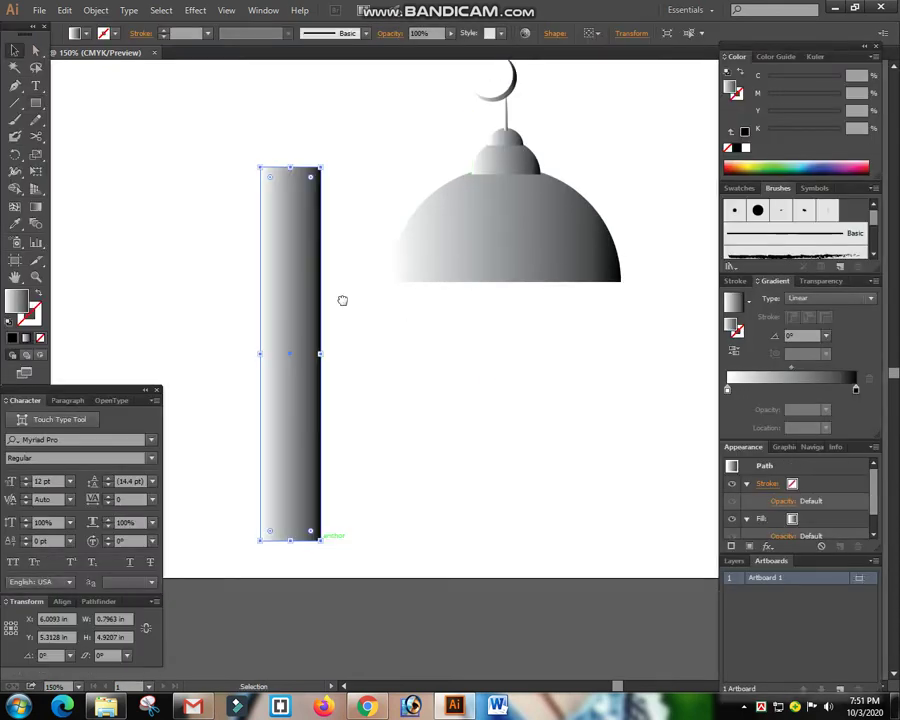
Move the rectangle just below the dome's left edge and stretch it to the dome's full width as a taller tower.
drag(320, 280, 569, 394)
key(Tab)
drag(548, 387, 451, 212)
key(ctrl+minus)
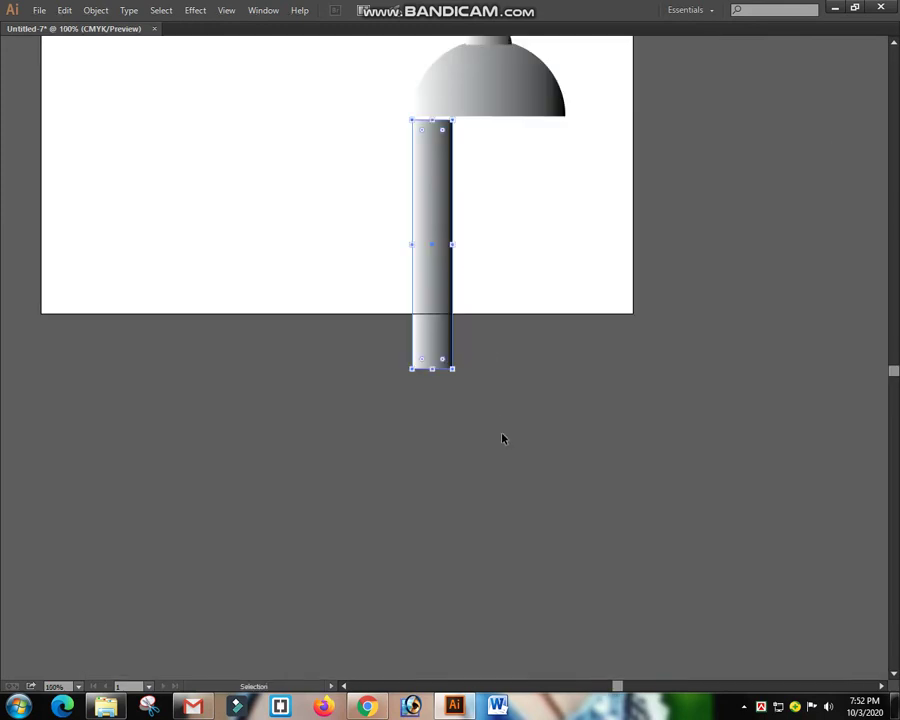
drag(454, 368, 564, 490)
Cut all the artwork, fit the artboard in the window and paste the artwork back.
scroll(560, 518, up, 3)
key(ctrl+a)
key(ctrl+x)
key(ctrl+0)
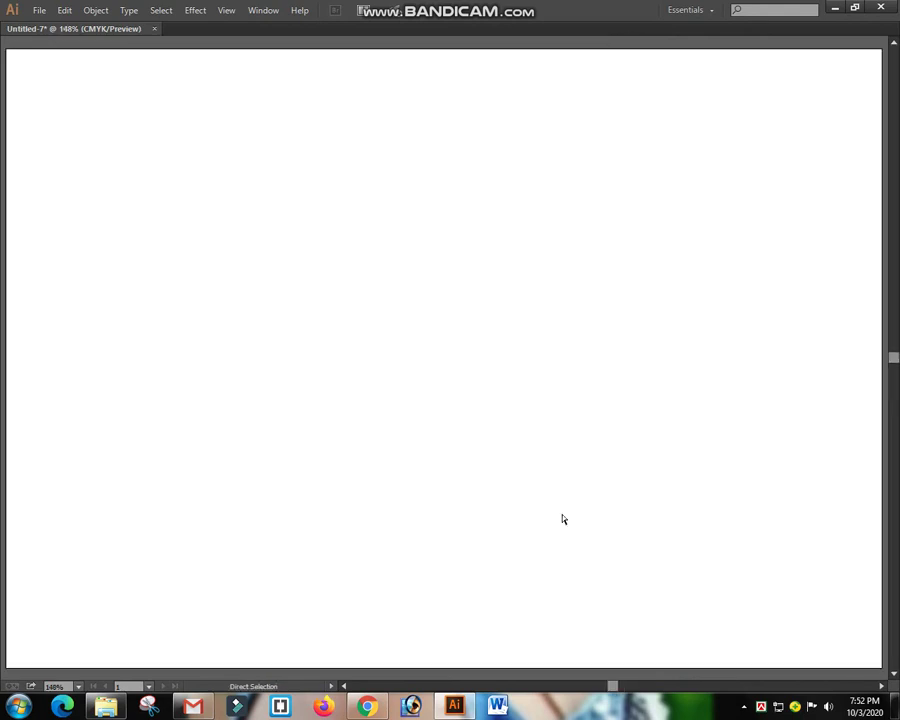
key(ctrl+v)
Move the minaret to the right side of the artboard and scale it down to fit the artboard's height.
scroll(546, 504, down, 2)
drag(509, 447, 639, 479)
drag(580, 646, 602, 575)
click(795, 532)
scroll(697, 517, up, 1)
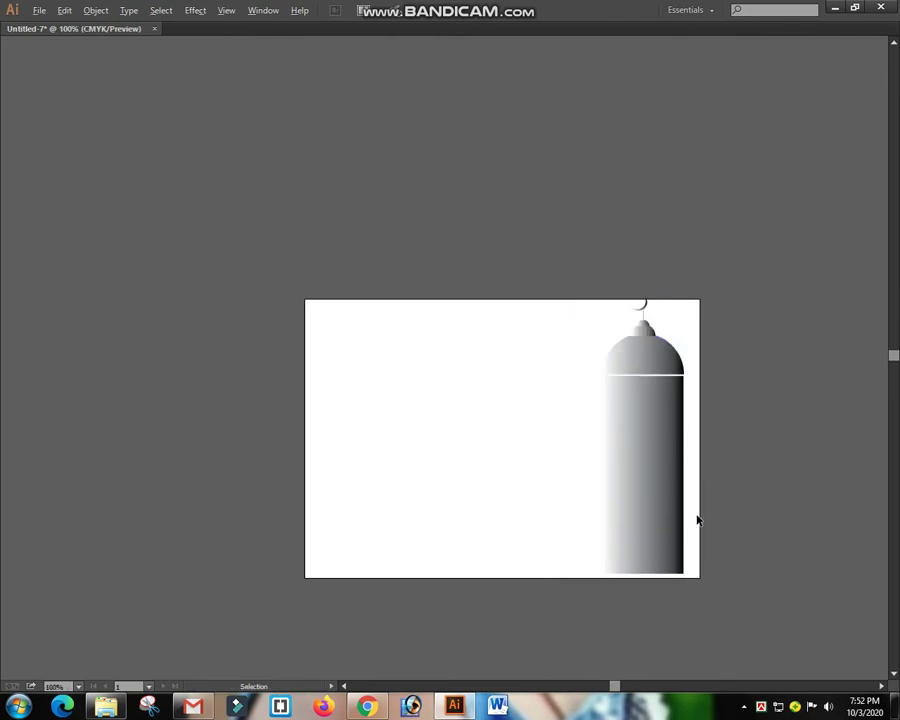
Give the tower rectangle below the dome a black stroke.
drag(392, 511, 345, 584)
scroll(537, 415, up, 1)
scroll(537, 415, up, 1)
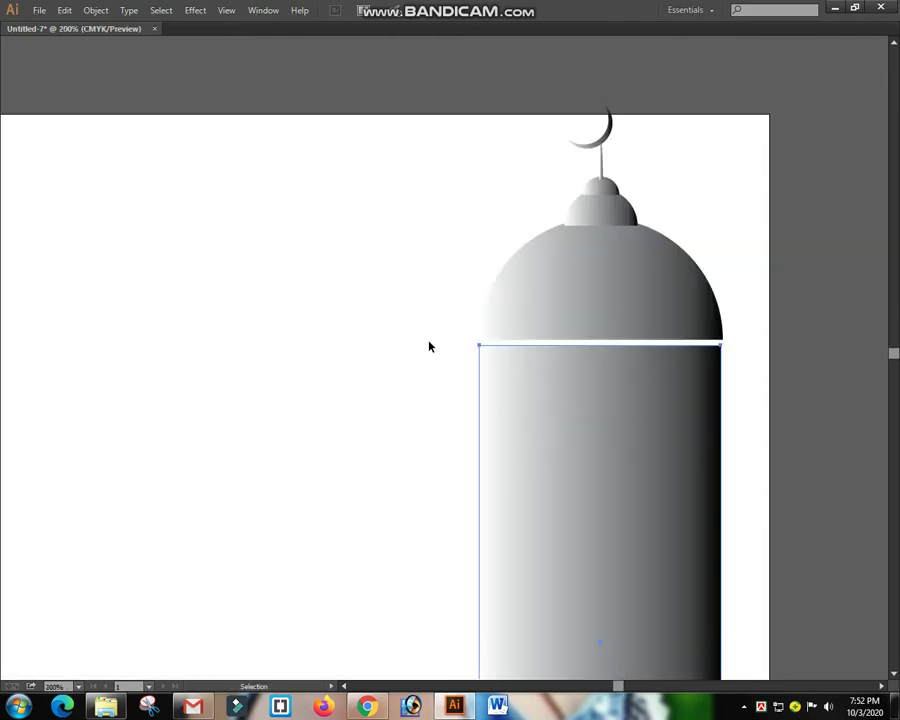
click(418, 290)
scroll(443, 355, down, 1)
drag(458, 186, 274, 197)
drag(283, 177, 452, 456)
click(320, 374)
scroll(320, 374, up, 2)
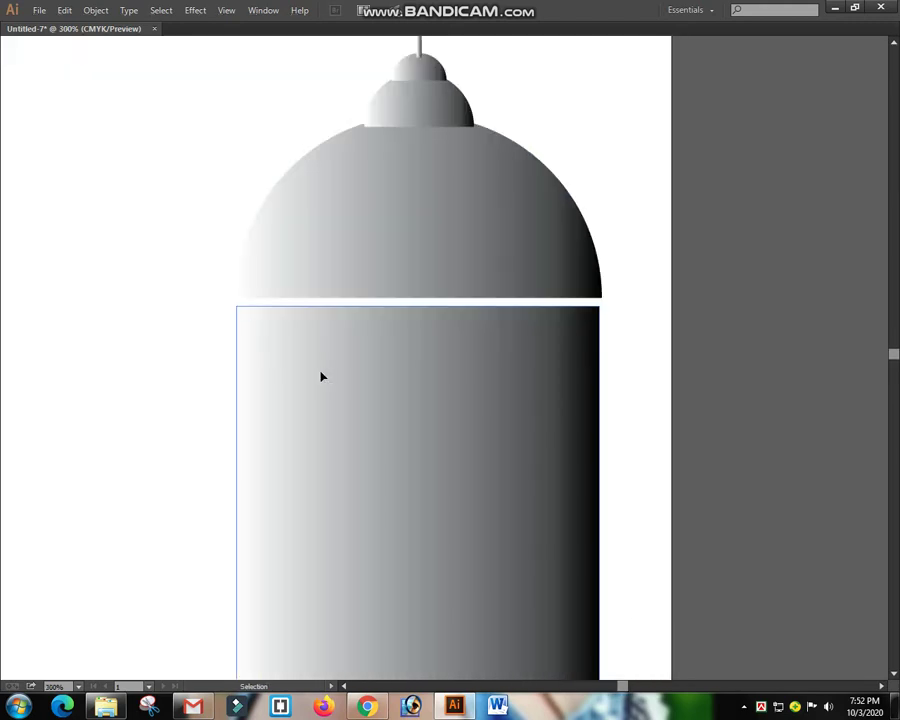
key(Tab)
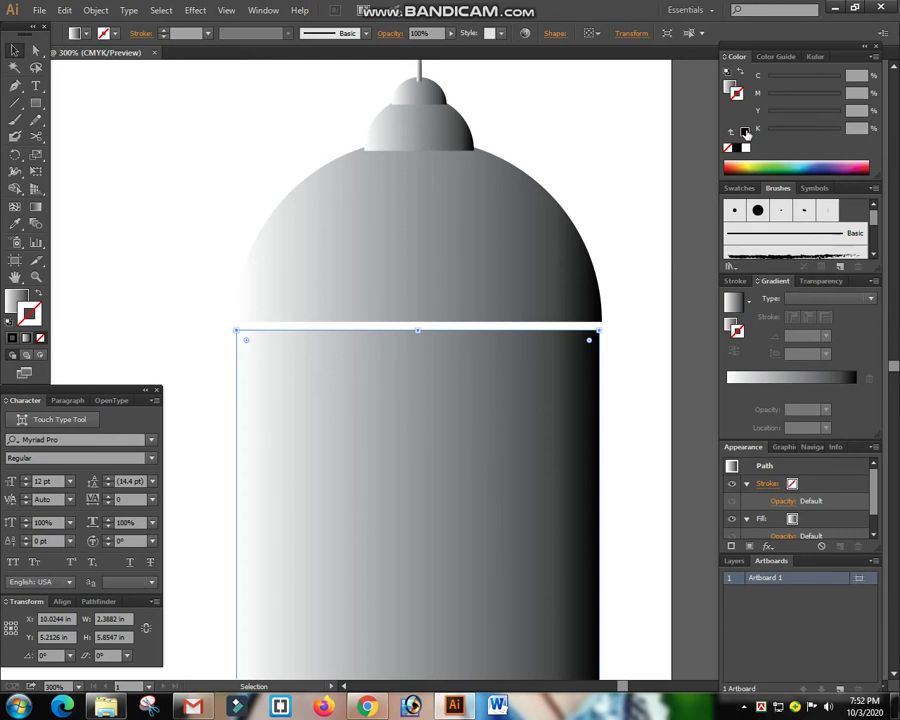
key(Tab)
Draw a bracket profile with the Pen tool at the tower's upper left: a short vertical line continuing into a curve, about 0.81 by 0.96 in.
key(p)
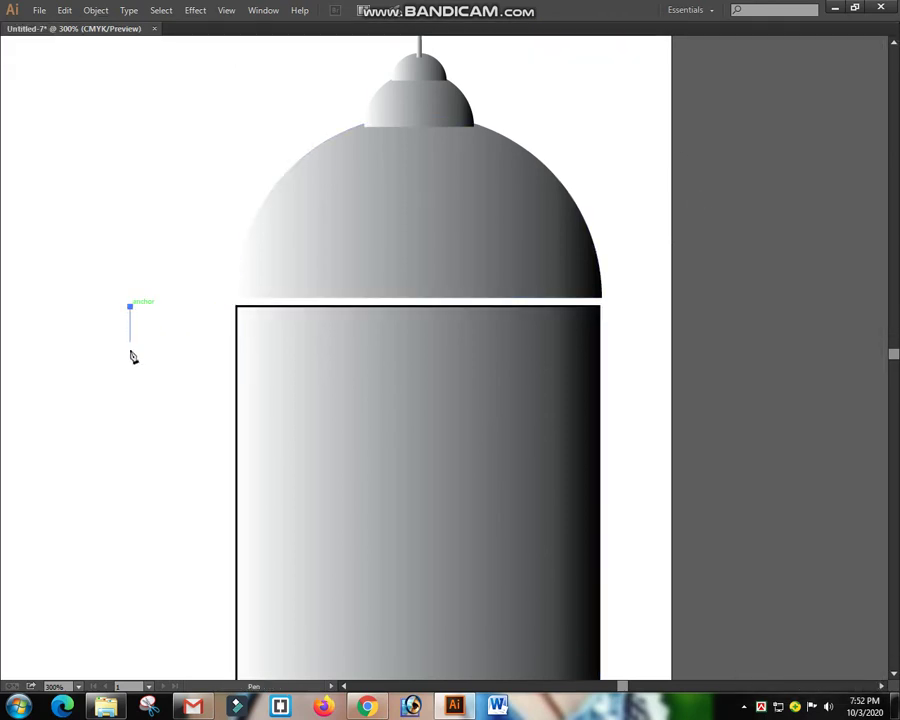
key(v)
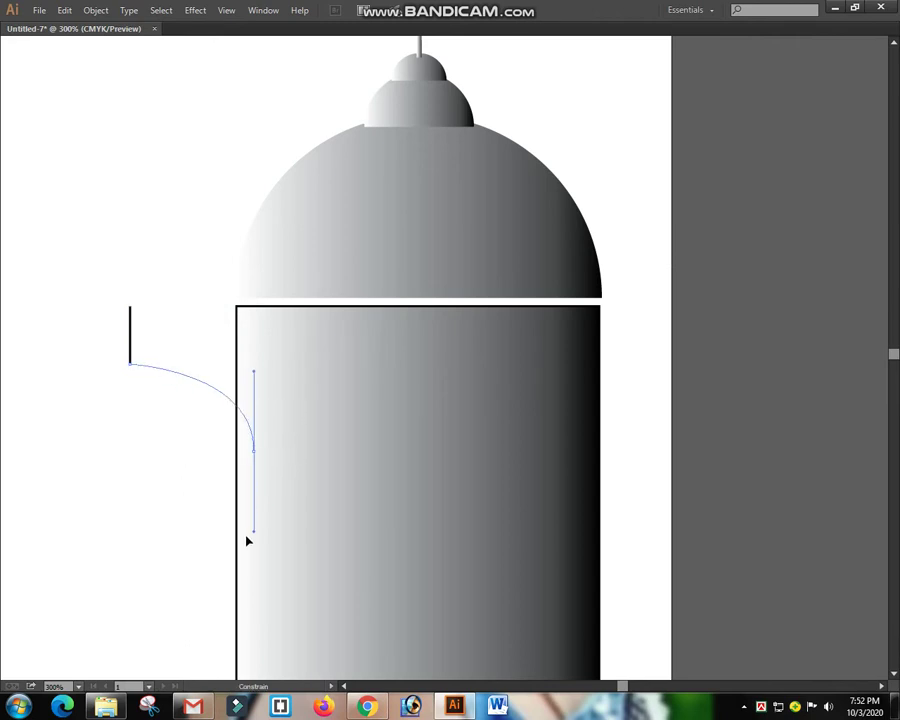
drag(246, 538, 246, 538)
key(space)
drag(368, 398, 593, 398)
key(v)
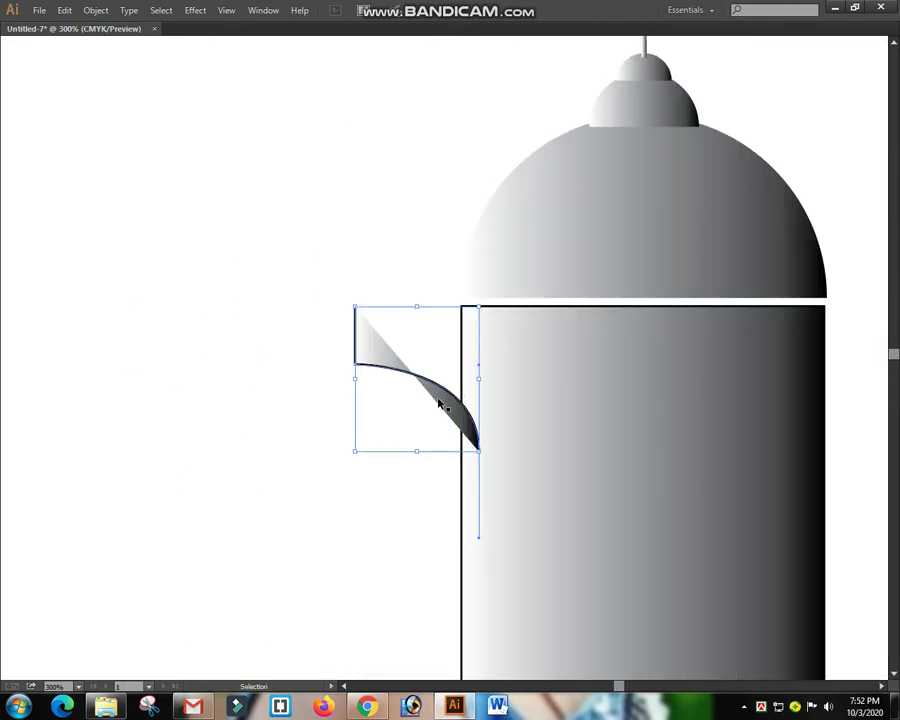
Move the bracket profile left, clear of the tower, and remove its fill.
drag(440, 398, 357, 406)
key(Tab)
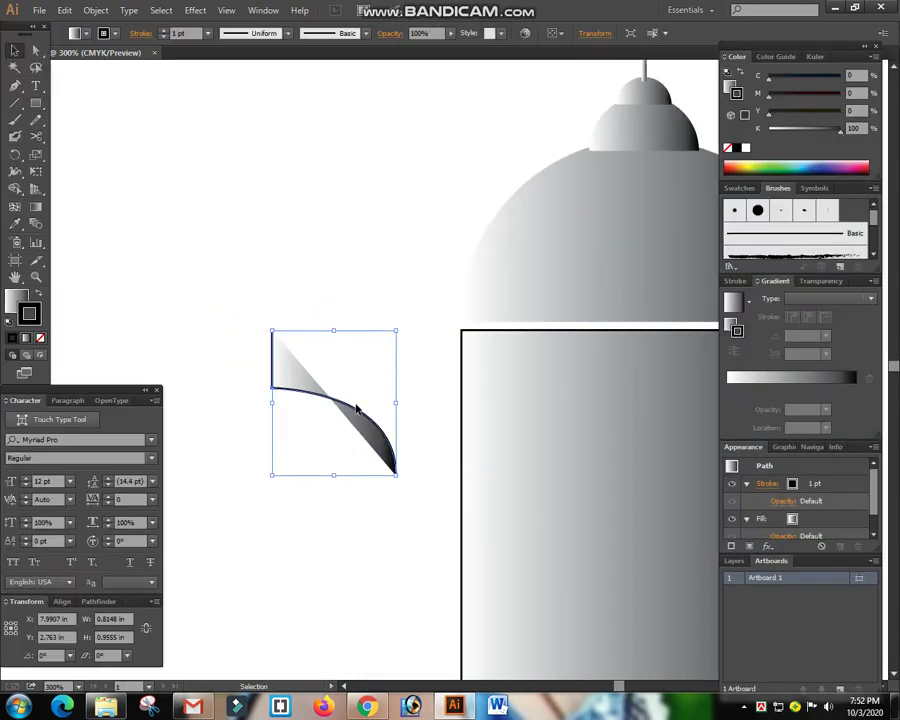
key(slash)
key(Tab)
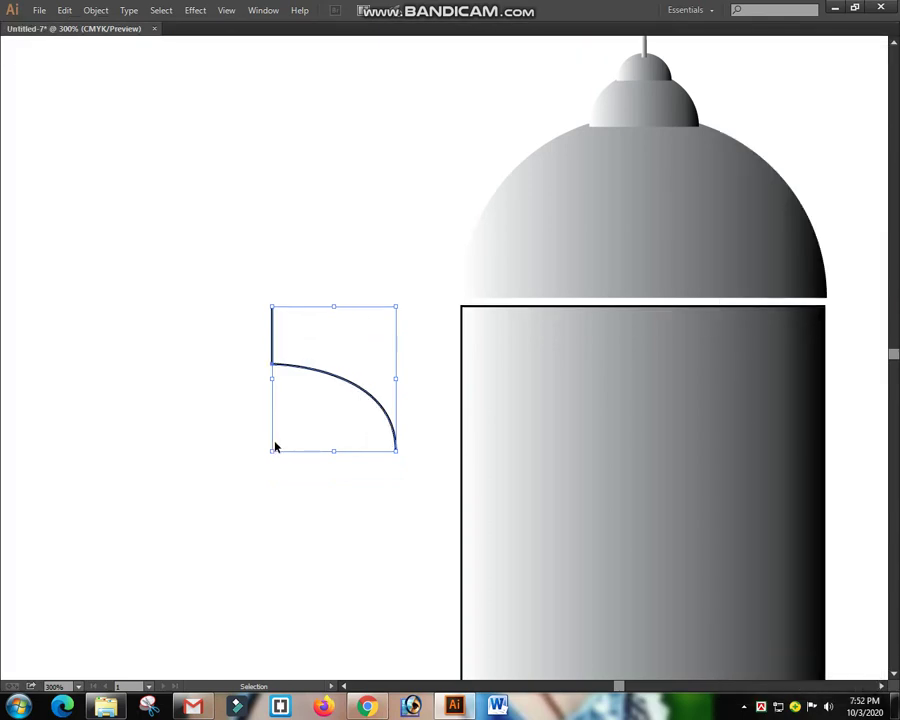
Make a vertically mirrored copy of the bracket profile and move it to the opposite side of the tower.
key(o)
alt+click(276, 448)
key(alt+c)
key(v)
key(Tab)
key(space)
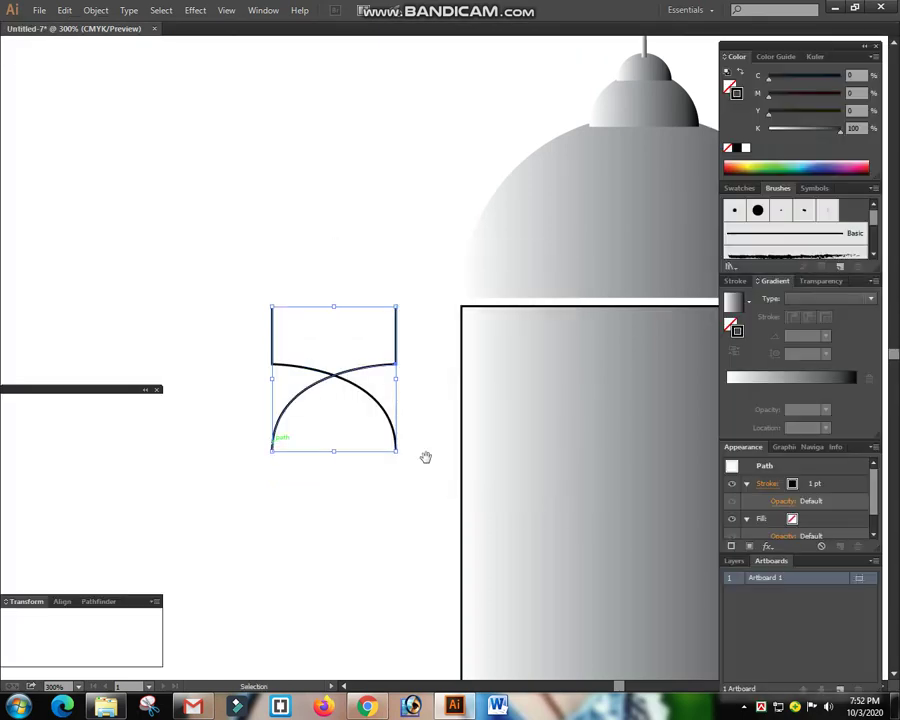
drag(409, 369, 764, 420)
key(Tab)
Join the top end points of the two bracket profiles with a straight line across the tower.
key(a)
drag(757, 303, 816, 378)
key(space)
drag(72, 393, 289, 363)
key(ctrl+j)
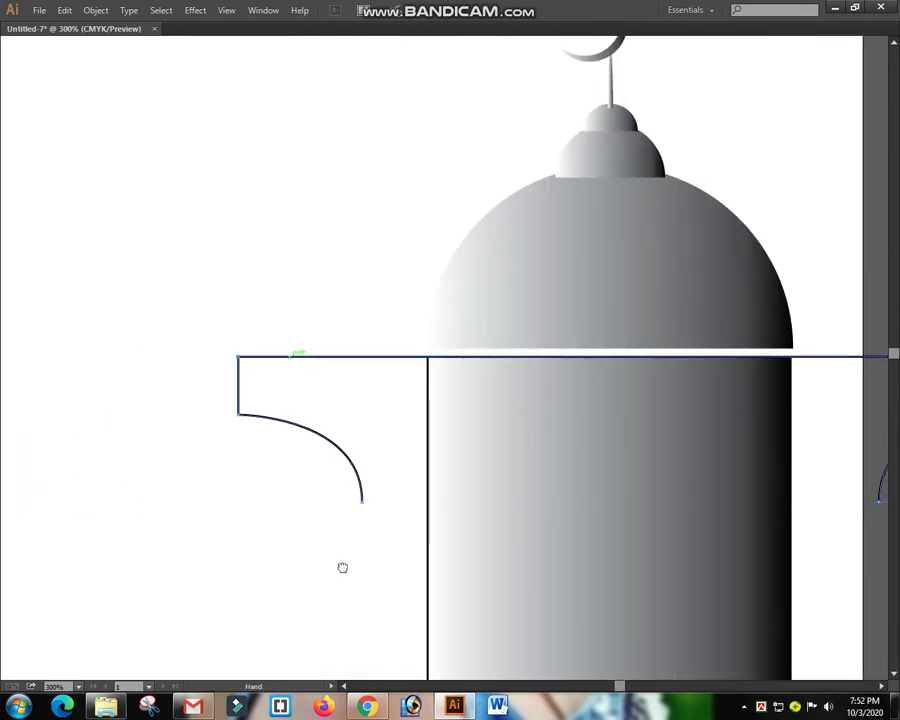
Join the bottom end points of the two curves to close the balcony outline.
drag(342, 567, 248, 476)
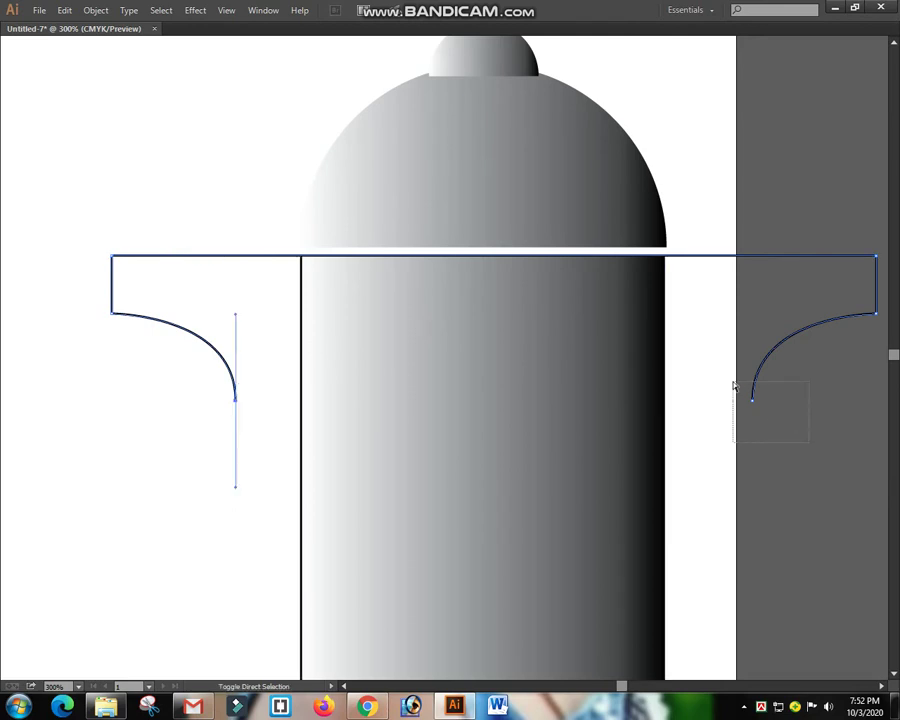
drag(734, 387, 735, 381)
key(ctrl+j)
click(748, 149)
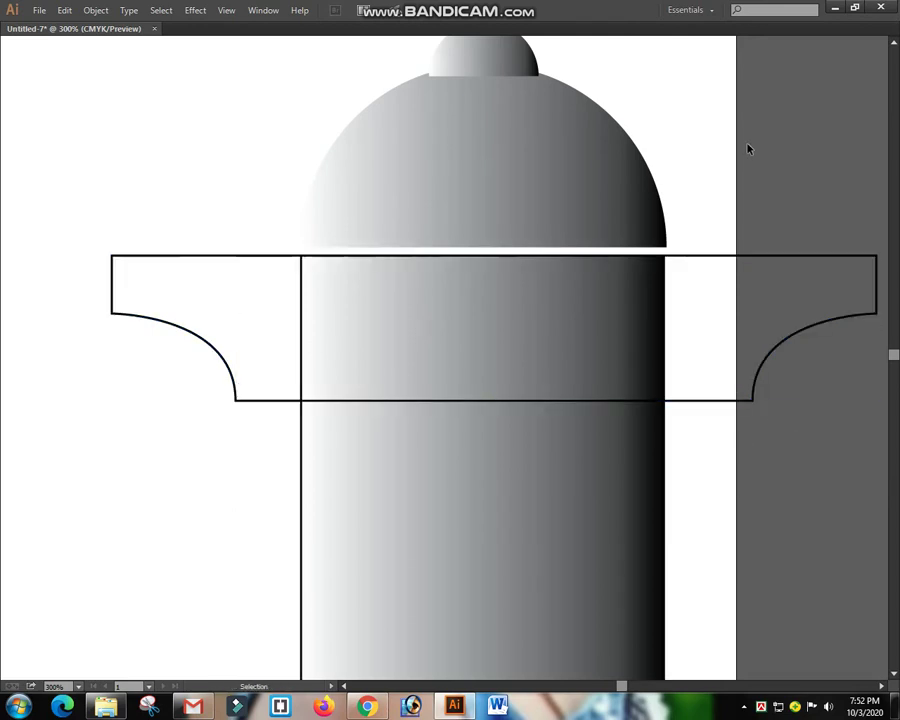
Lower the top corners of the balcony outline slightly, to just beneath the tower's top edge.
drag(748, 149, 749, 283)
scroll(749, 283, down, 2)
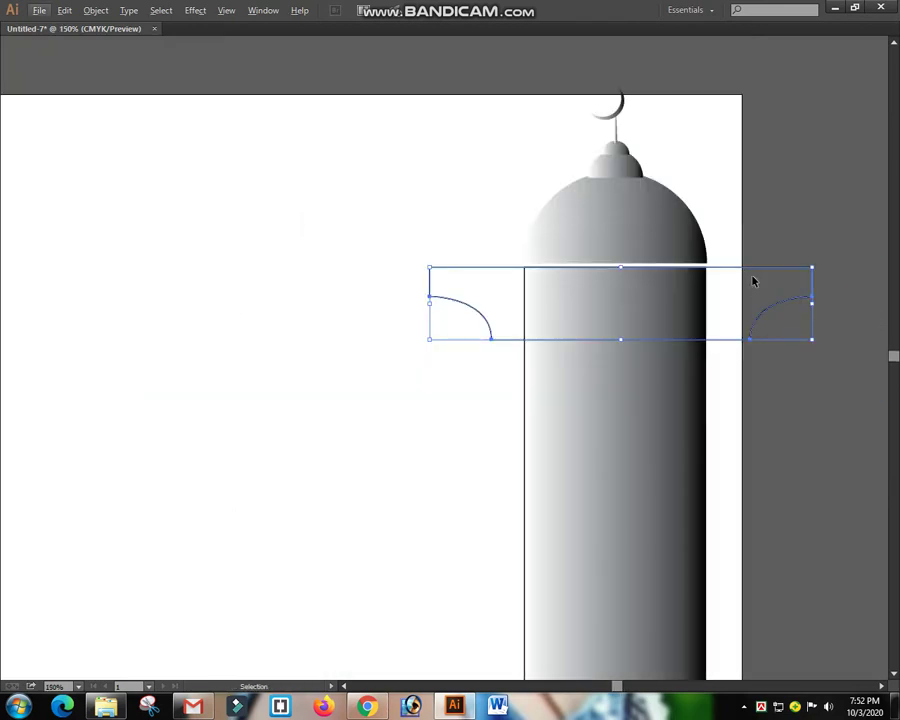
scroll(754, 282, down, 2)
mouse_move(620, 253)
mouse_down()
mouse_move(622, 238)
mouse_move(621, 256)
mouse_up()
key(space)
drag(759, 247, 680, 376)
drag(641, 90, 498, 227)
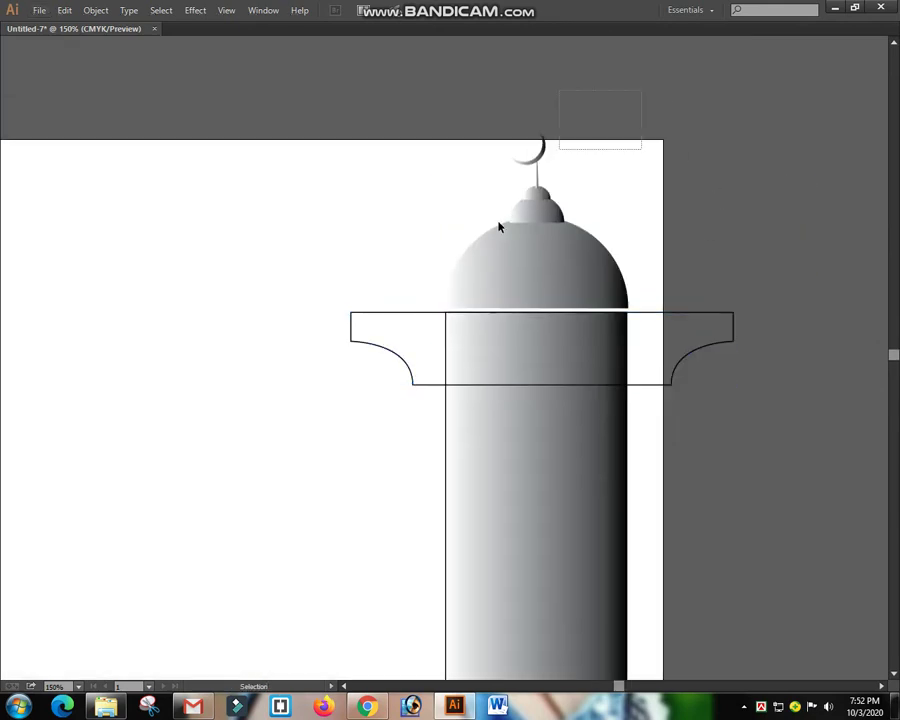
drag(300, 253, 884, 329)
key(shift+Down)
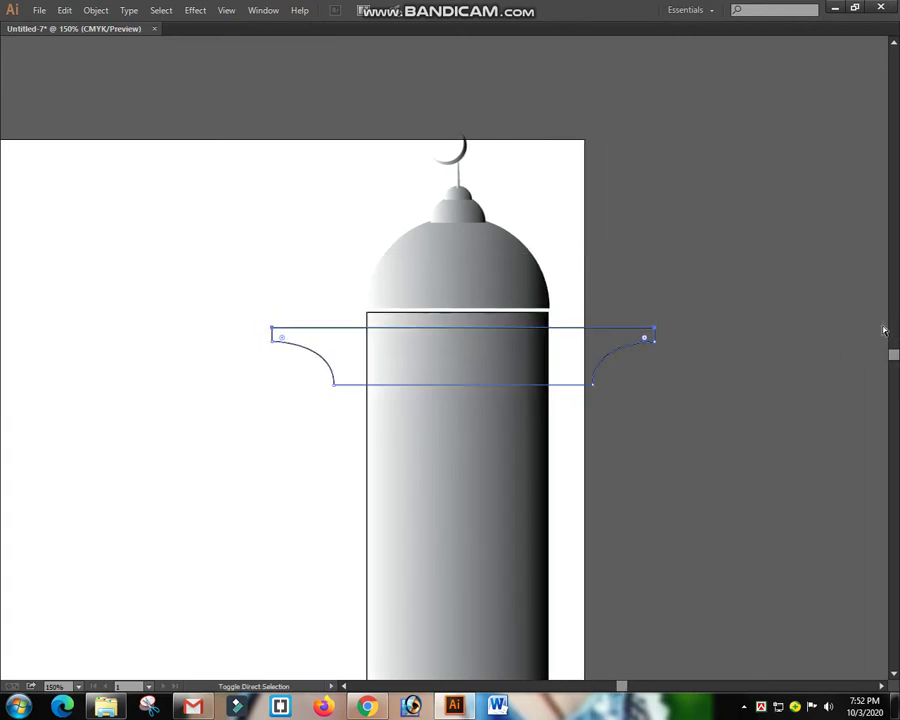
key(shift+Up)
key(v)
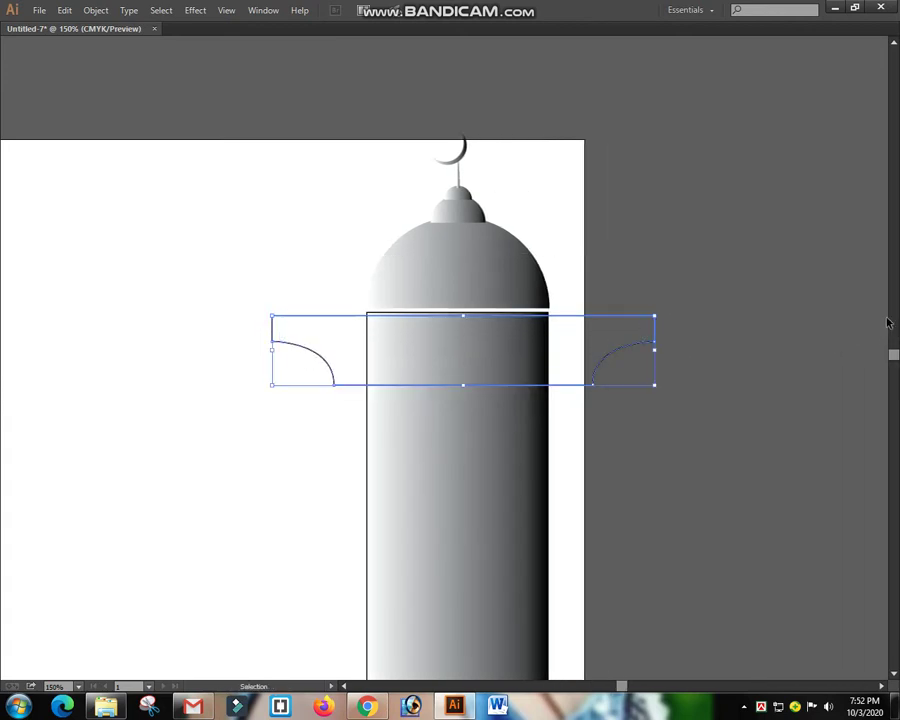
Copy the balcony outline straight down and place the copy around the lower part of the tower.
click(688, 318)
click(586, 316)
scroll(588, 276, down, 2)
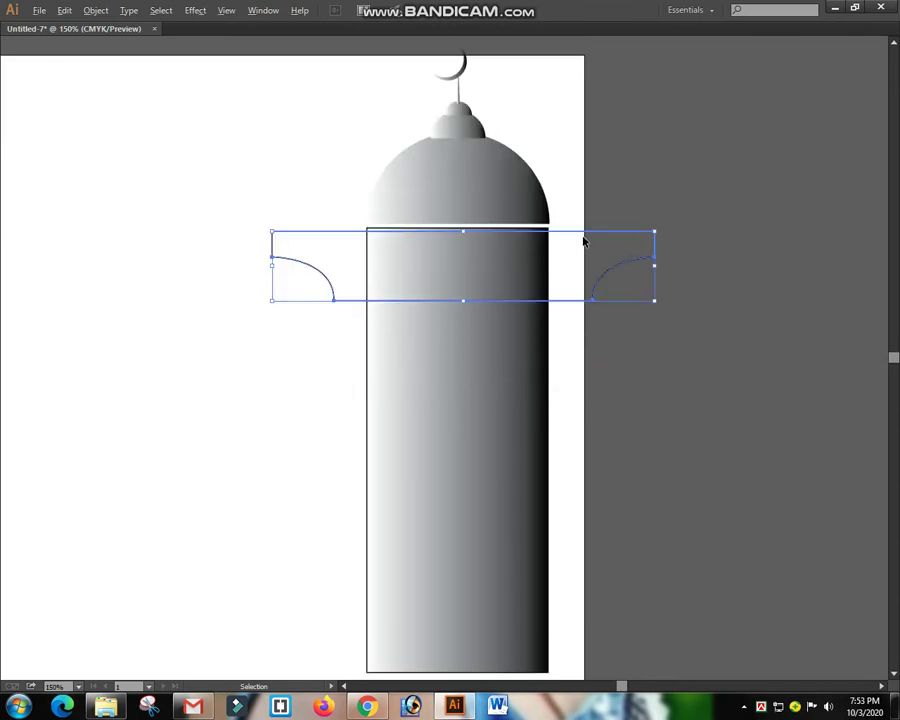
drag(586, 232, 580, 478)
scroll(610, 400, down, 3)
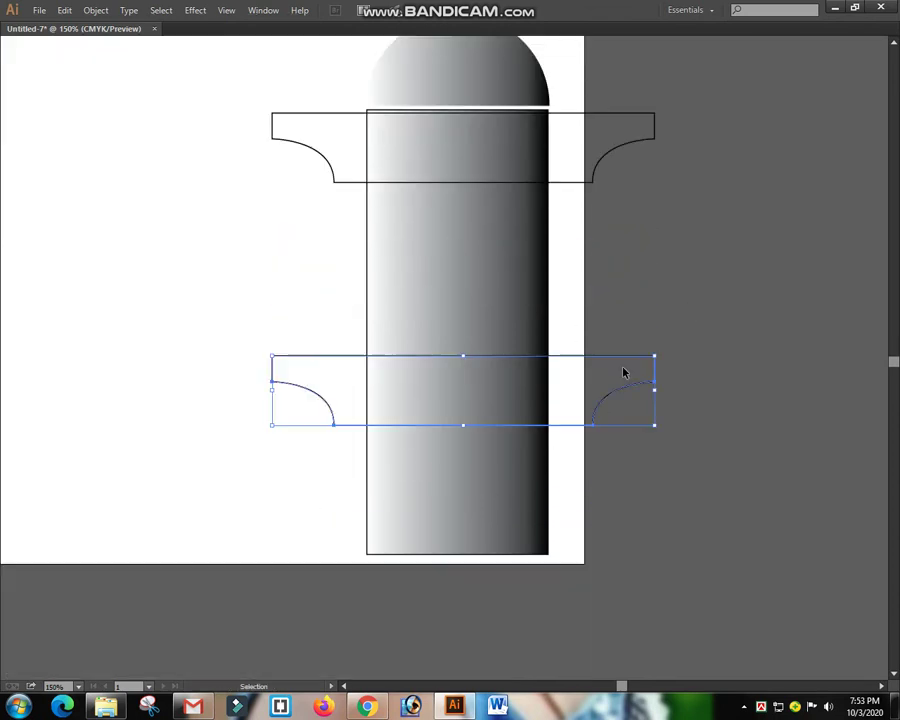
drag(598, 357, 597, 378)
click(684, 309)
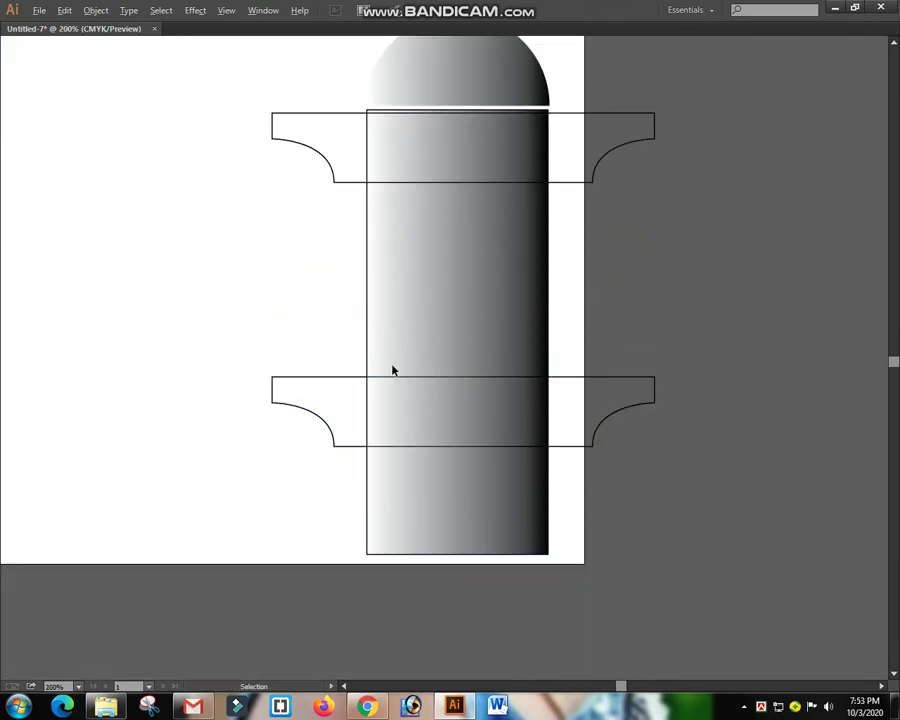
Draw a rectangle about 0.53 by 1.78 in on the tower between the balconies and round its corners to about 0.23 in.
scroll(394, 365, up, 1)
key(Tab)
click(37, 103)
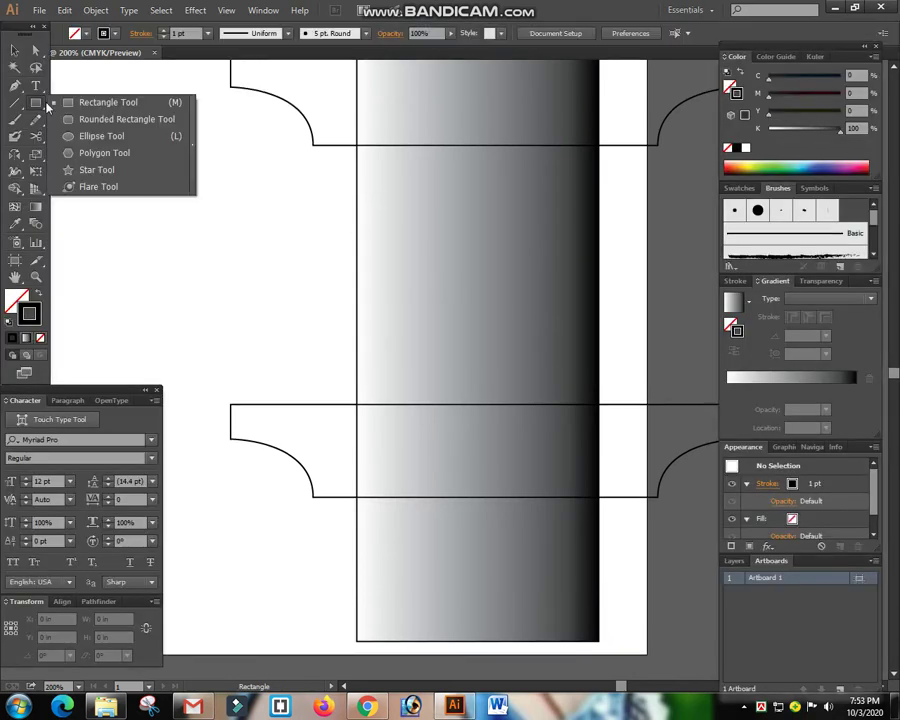
key(Tab)
drag(465, 350, 458, 356)
drag(427, 215, 423, 211)
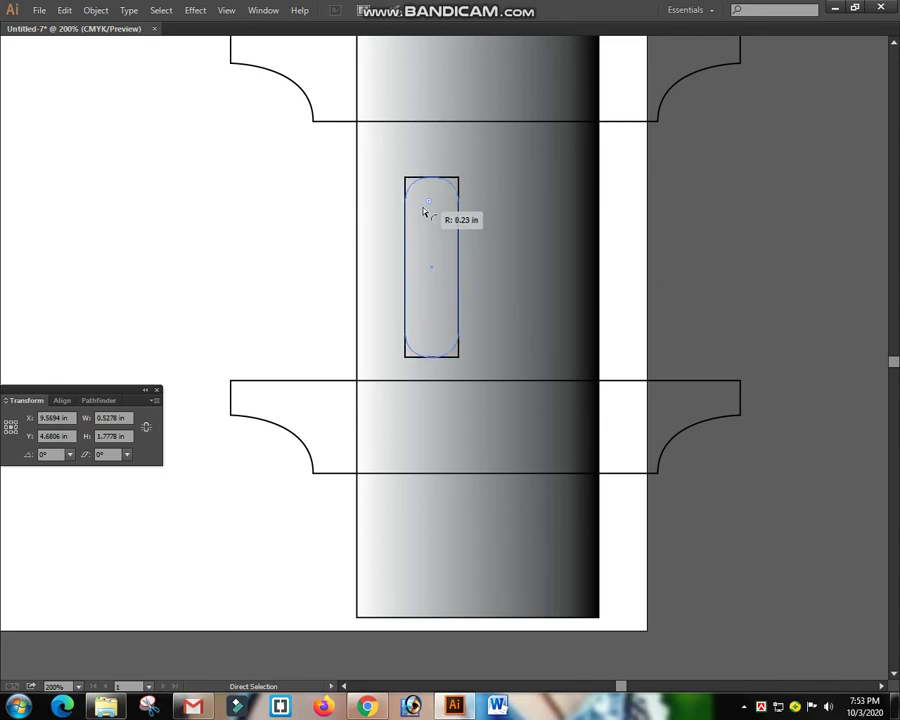
Remove the rounded lower end of the window shape and close it with a straight base.
key(Delete)
drag(538, 310, 378, 377)
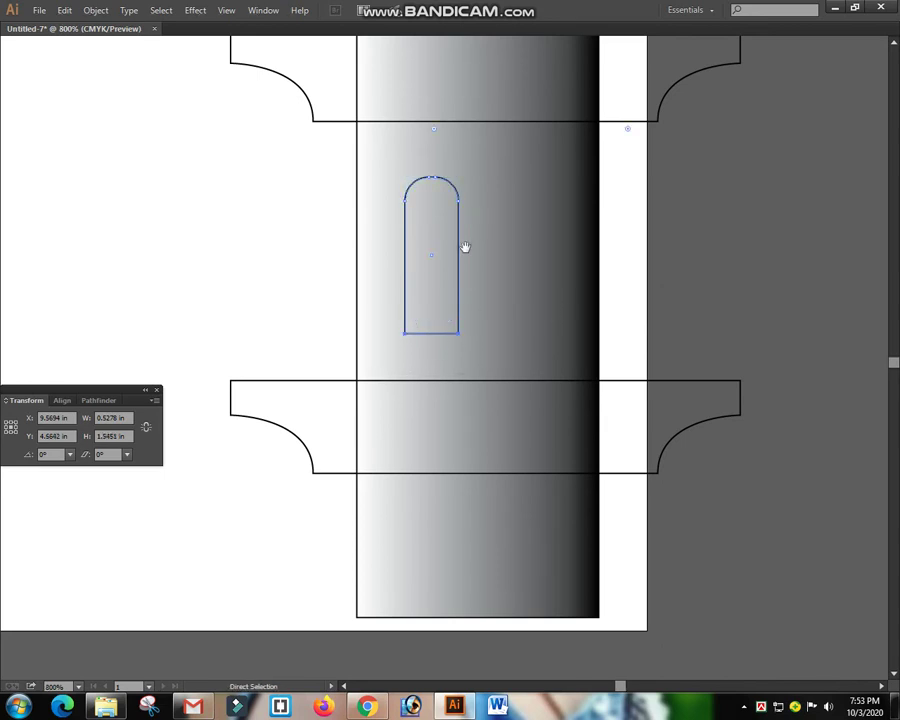
drag(465, 247, 560, 246)
click(494, 176)
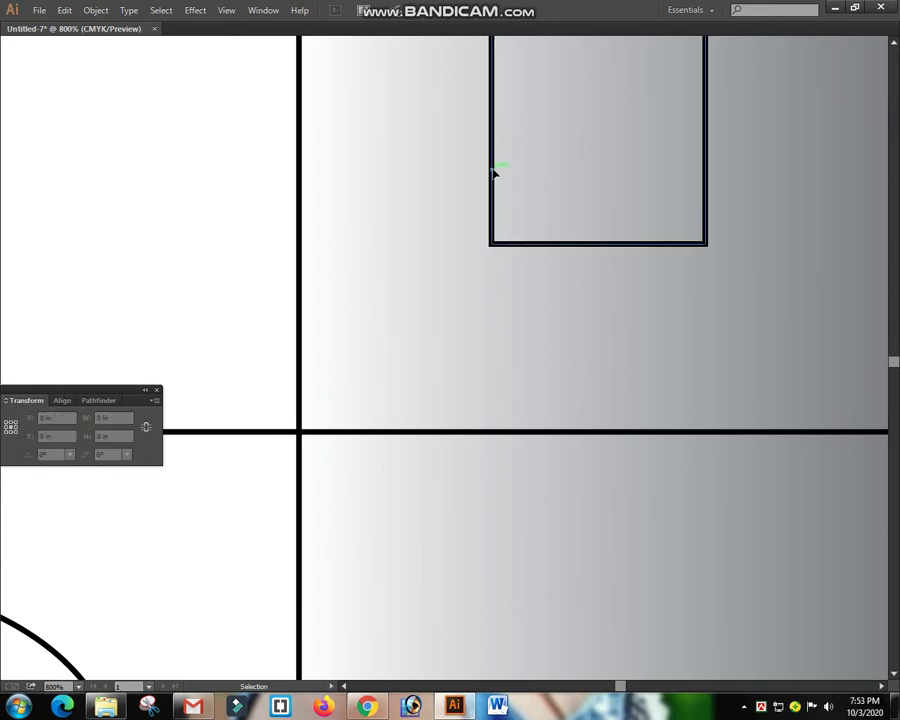
click(493, 173)
Fill the arched window black and repeat it into an evenly spaced row of five standing on the lower balcony.
drag(575, 155, 422, 340)
key(ctrl+minus)
key(ctrl+minus)
key(ctrl+minus)
key(ctrl+minus)
drag(489, 274, 404, 404)
key(ctrl+d)
key(ctrl+d)
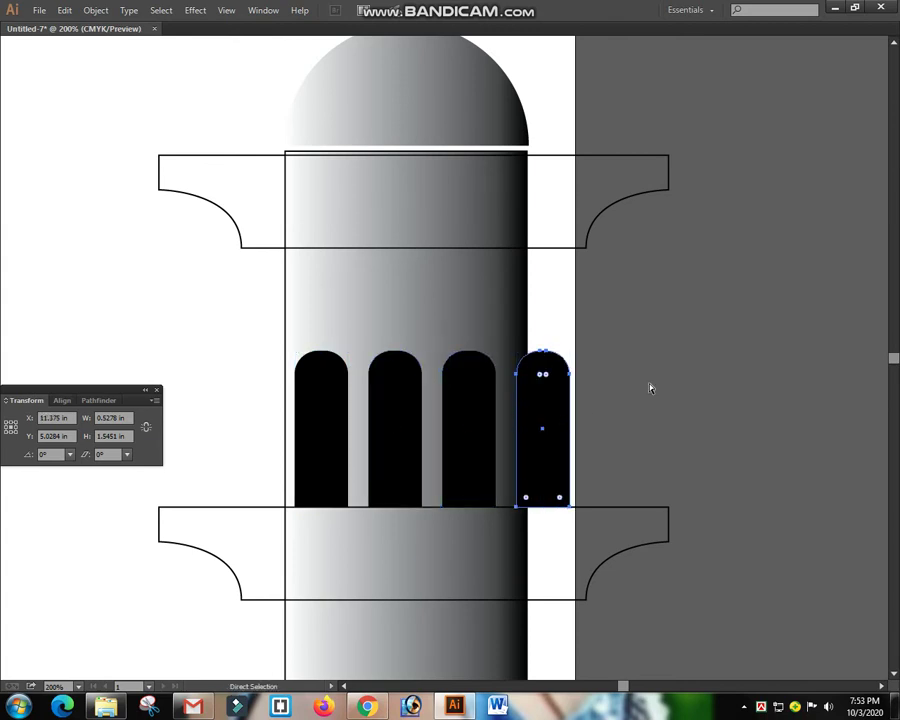
key(ctrl+d)
Narrow the row of five arches to about 2.19 in so it fits the tower, and reduce its height to about 1.46 in.
drag(736, 335, 300, 428)
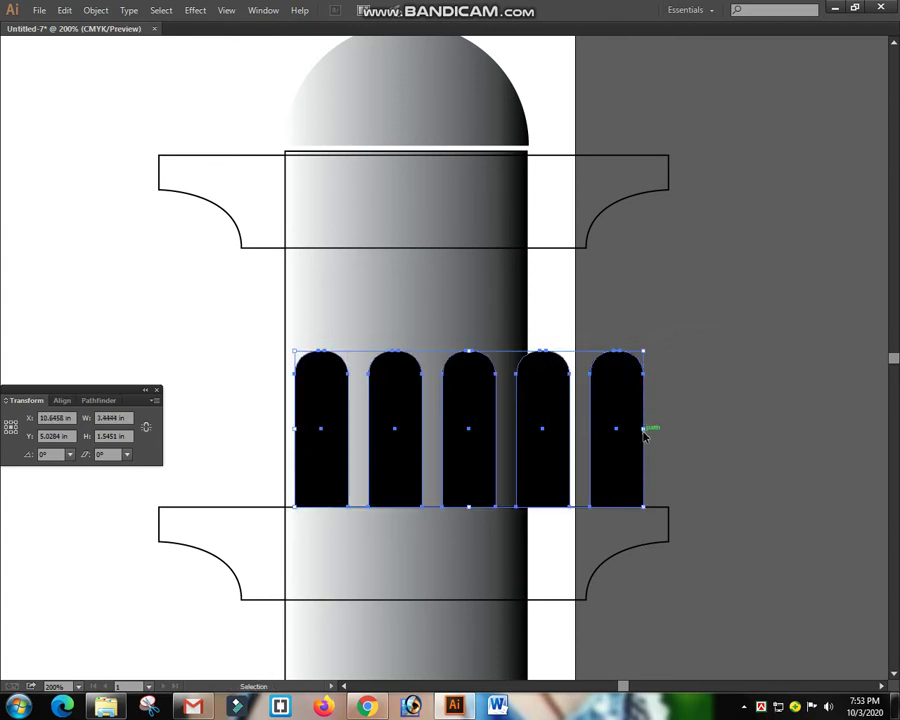
drag(659, 384, 302, 452)
drag(646, 429, 510, 432)
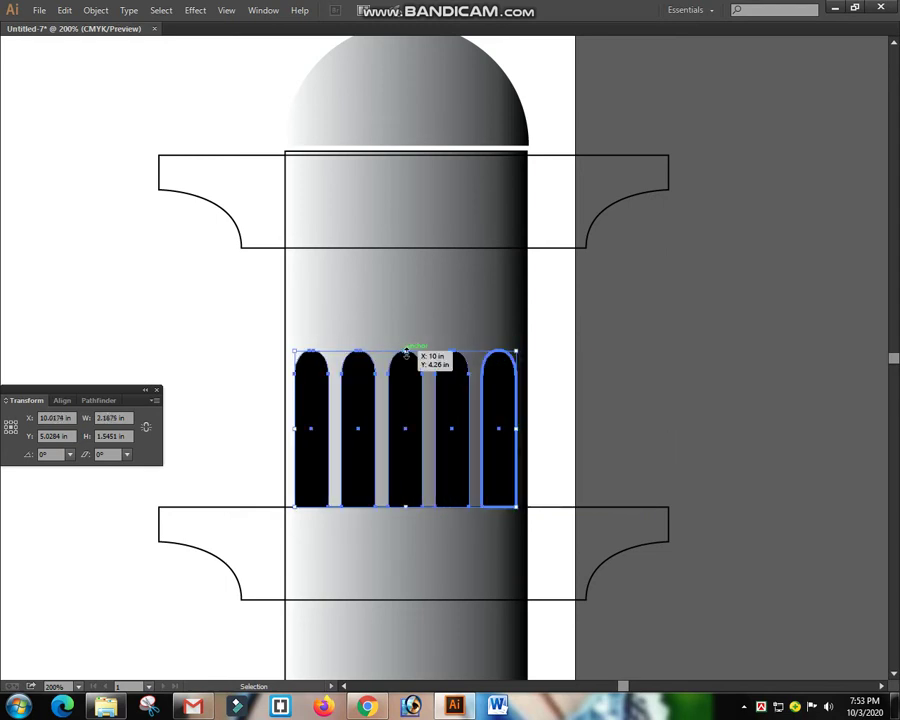
drag(405, 353, 406, 361)
Recolour the five arched windows dark grey and deselect them.
click(648, 309)
key(v)
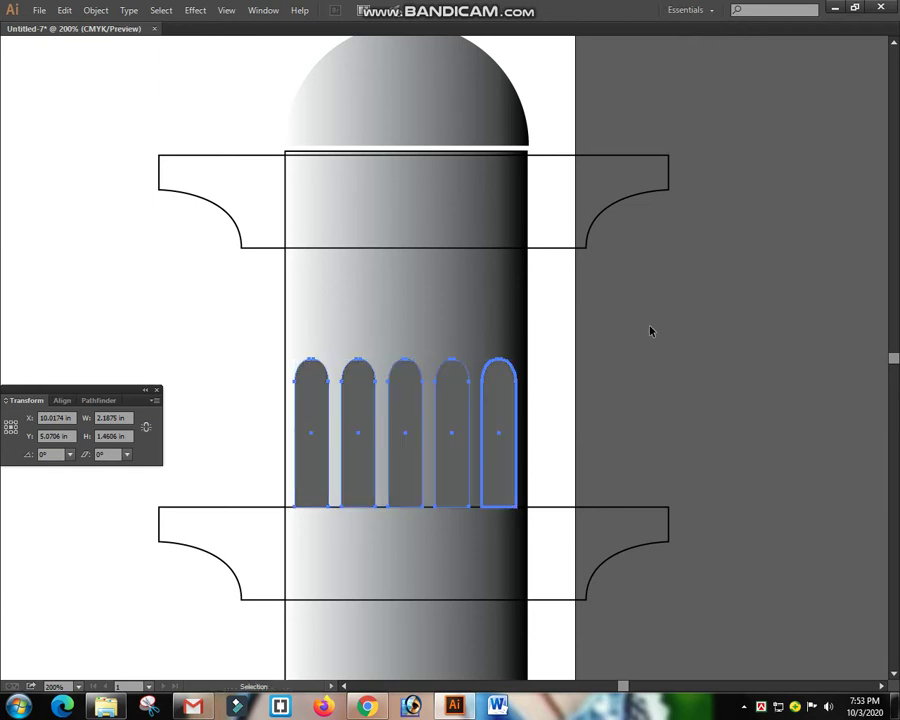
click(648, 332)
click(503, 388)
click(515, 335)
click(730, 344)
Try to cut the five separate arches out of the tower with Minus Front.
scroll(729, 314, down, 7)
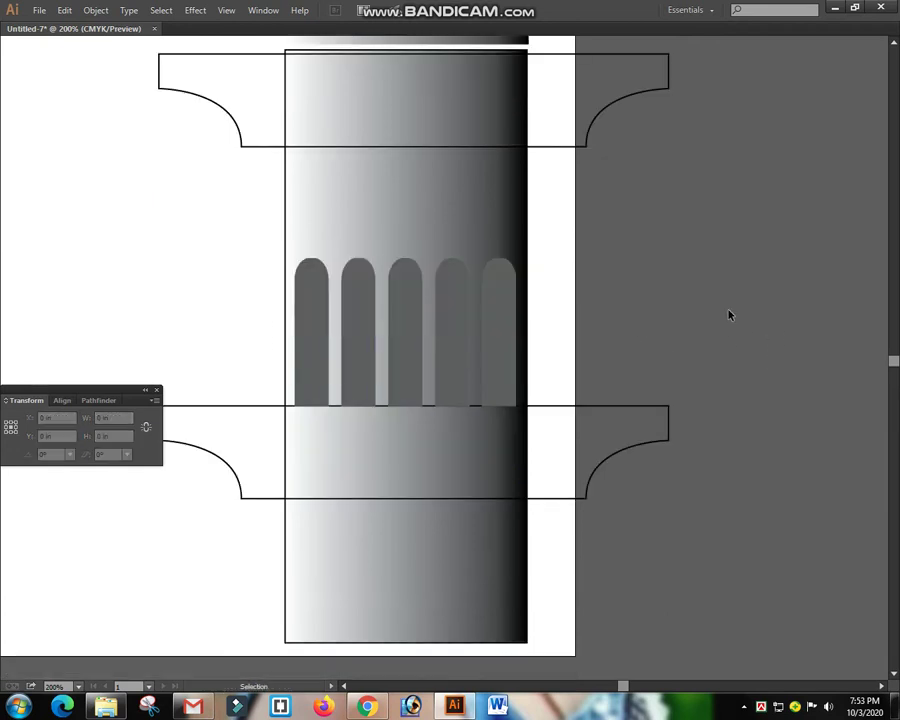
drag(656, 206, 279, 313)
key(Tab)
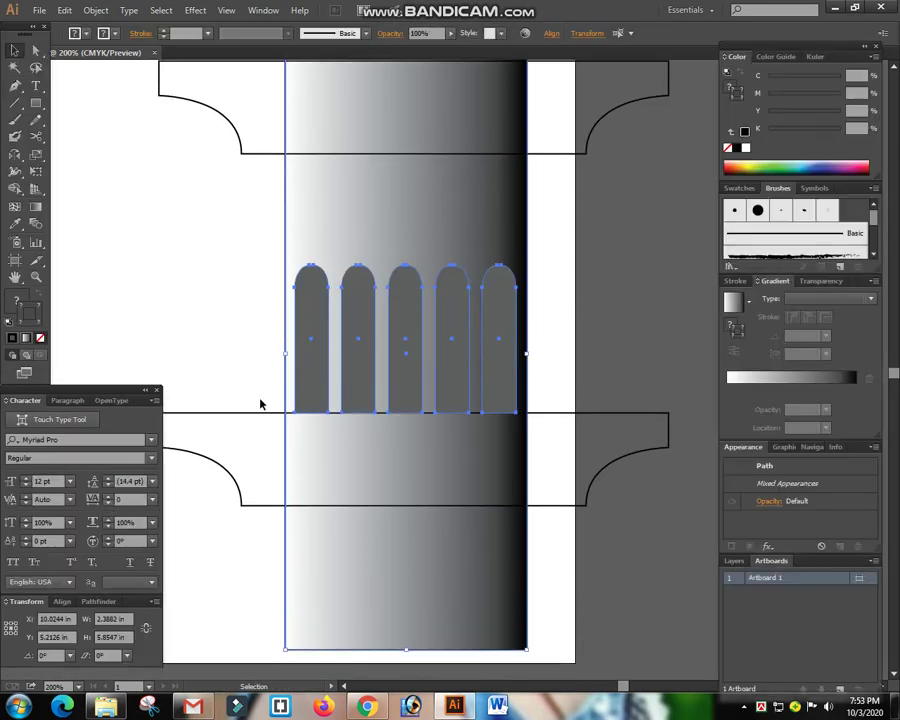
click(97, 601)
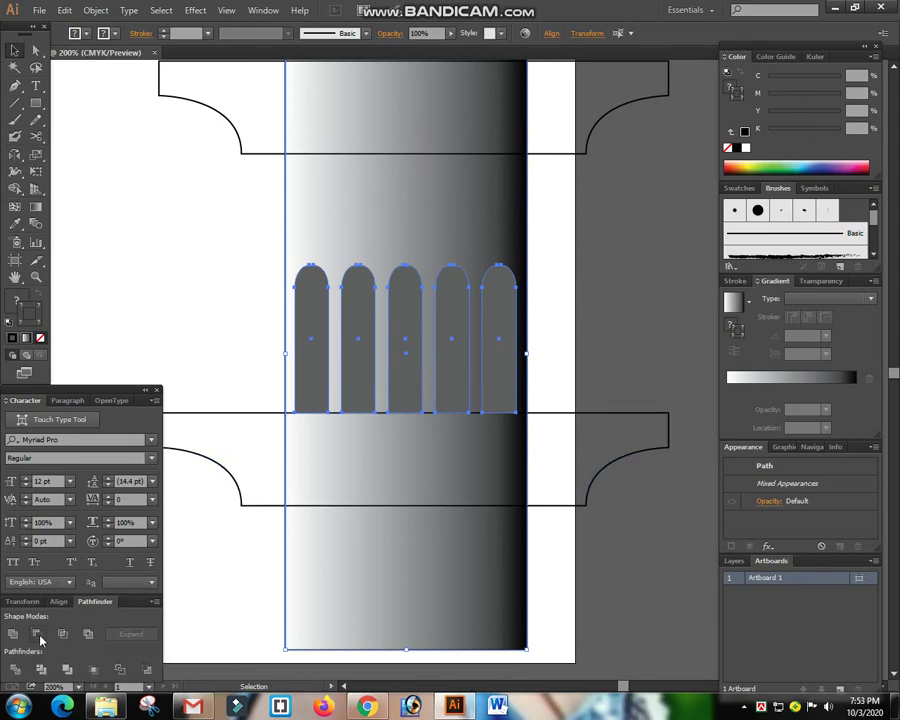
click(36, 634)
key(Tab)
scroll(630, 424, up, 3)
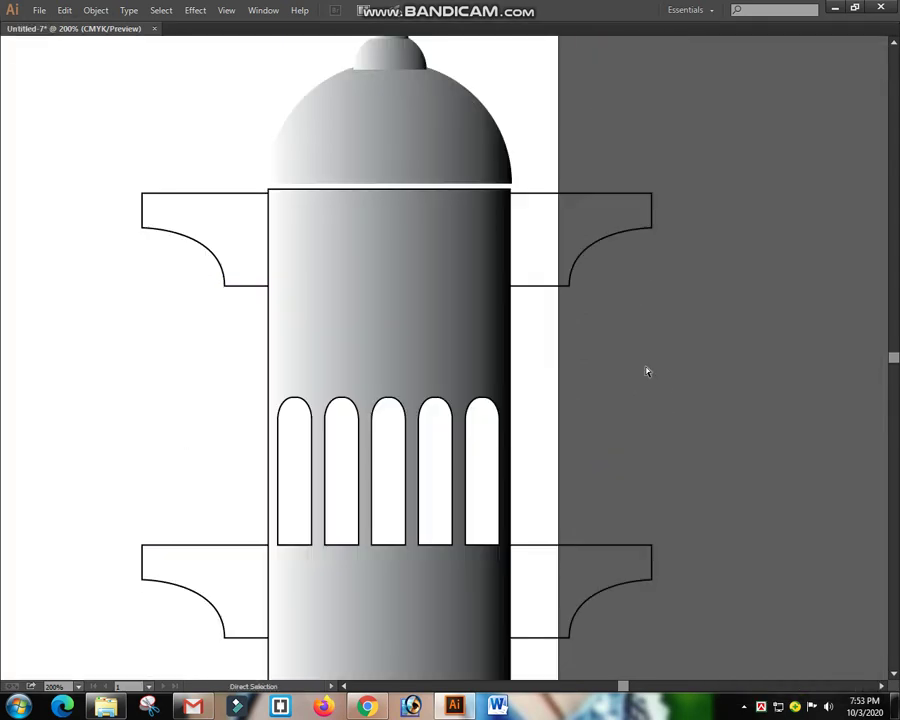
key(ctrl+z)
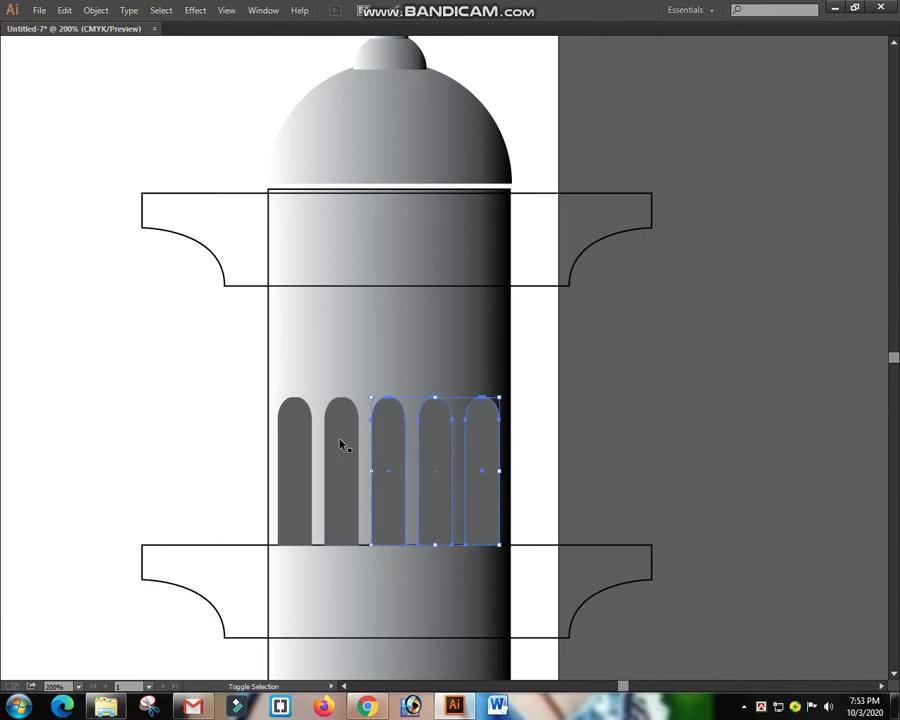
Group the five arches and subtract the group from the tower with Minus Front to cut the window openings.
shift+click(305, 443)
key(Tab)
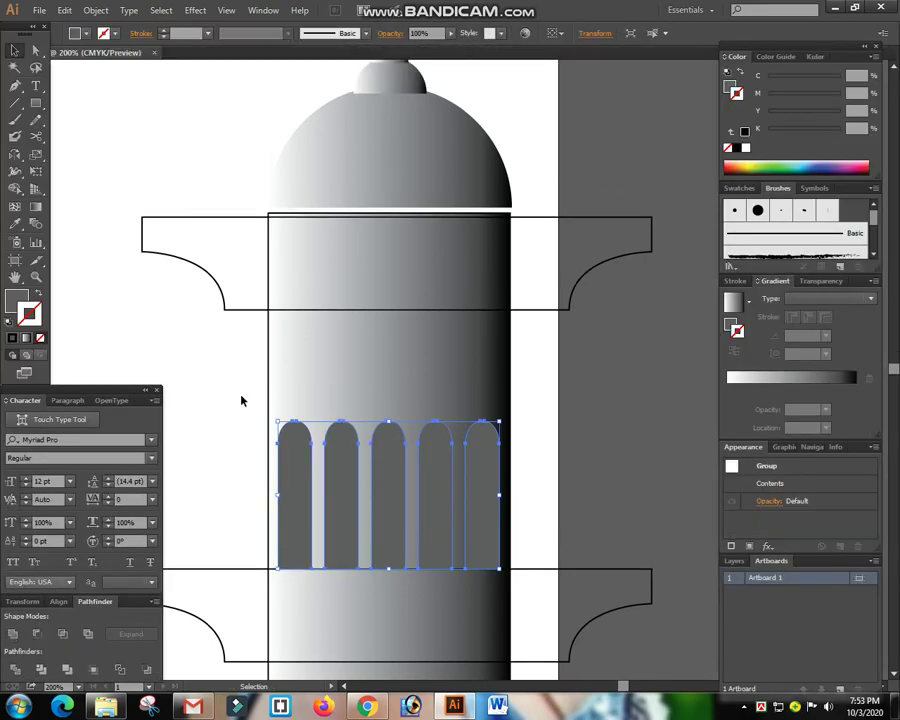
key(Tab)
click(305, 416)
key(Tab)
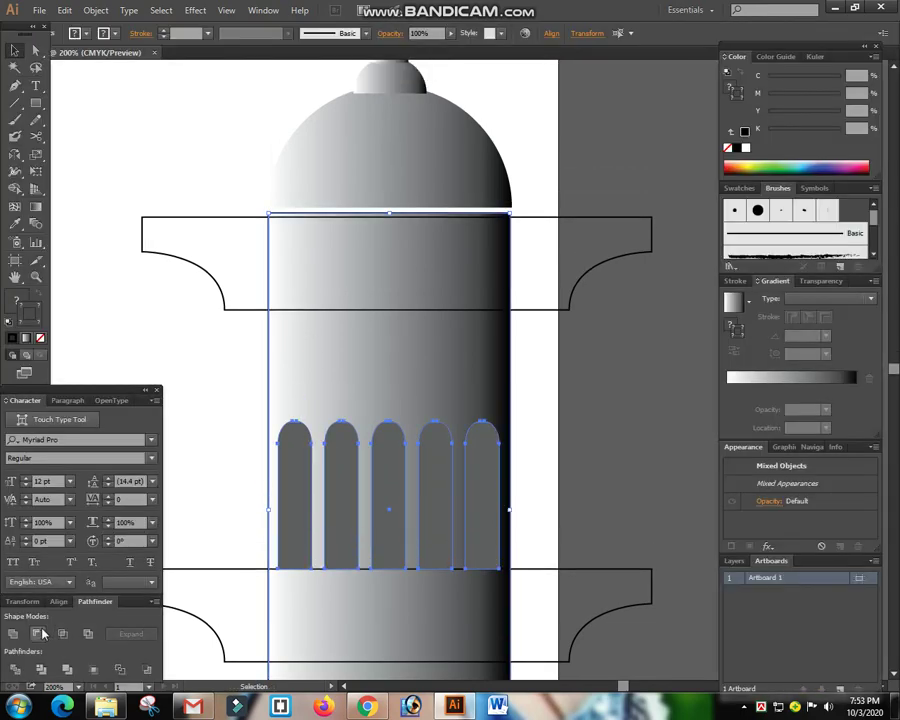
click(40, 633)
key(Tab)
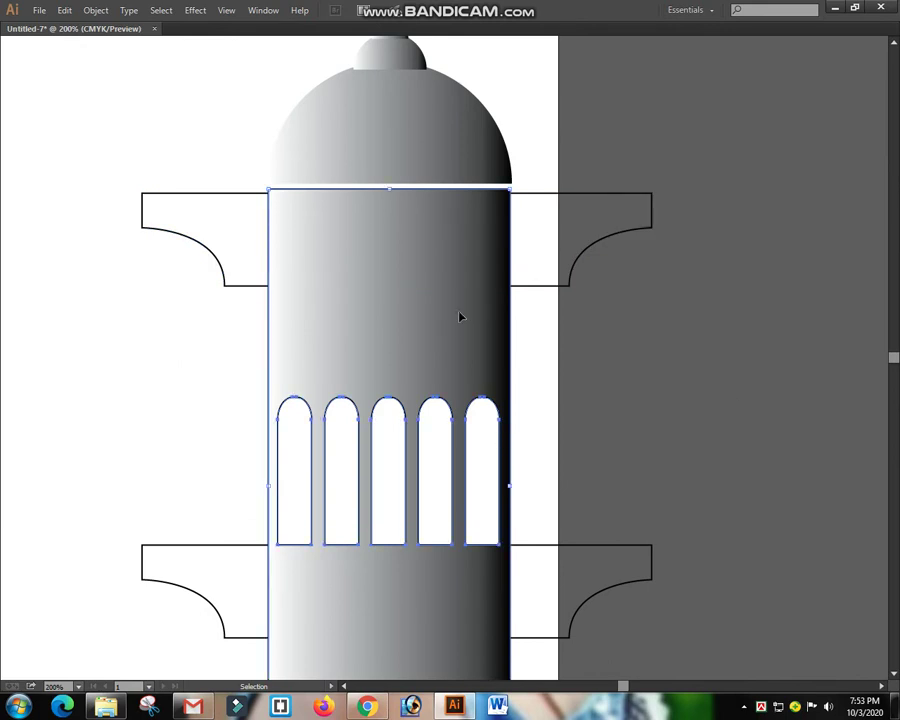
Remove the black stroke from the tower and its window openings.
key(Tab)
key(/)
key(Tab)
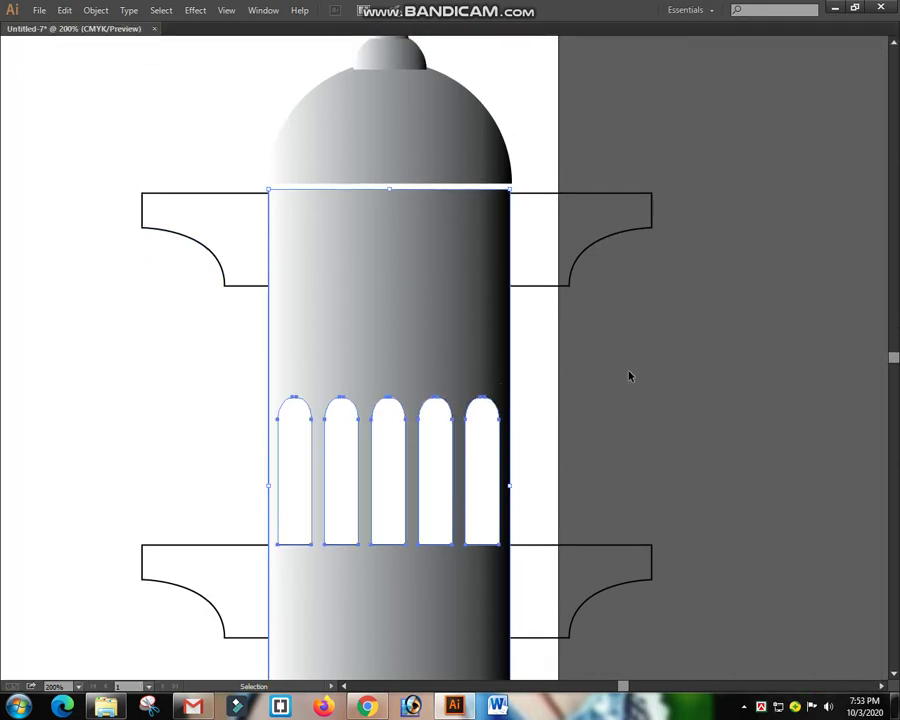
click(629, 372)
Fill both balcony shapes with the dome's gradient by sampling it with the Eyedropper.
scroll(592, 293, down, 1)
drag(624, 168, 636, 298)
drag(667, 398, 621, 617)
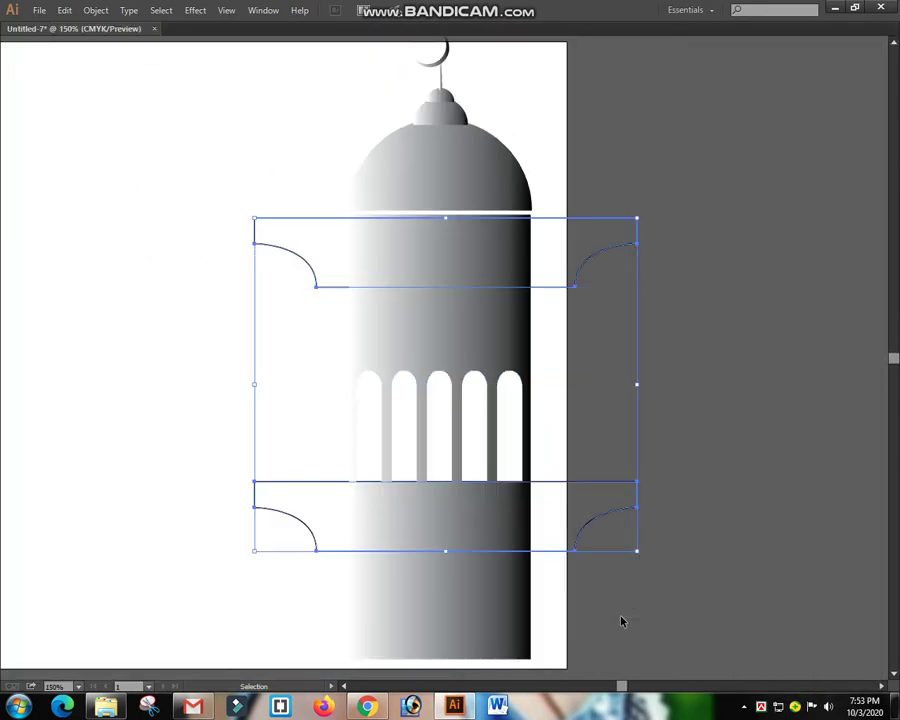
key(i)
click(470, 154)
key(v)
Bring both balconies in front of the tower and deselect them.
drag(683, 412, 817, 378)
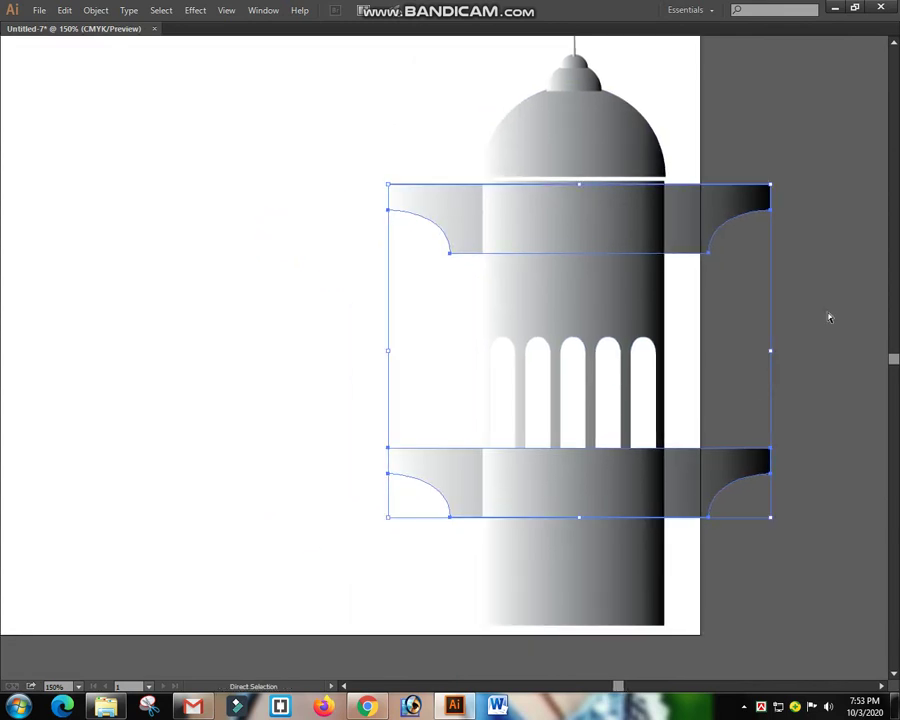
key(ctrl+shift+])
scroll(668, 491, down, 1)
scroll(667, 492, down, 2)
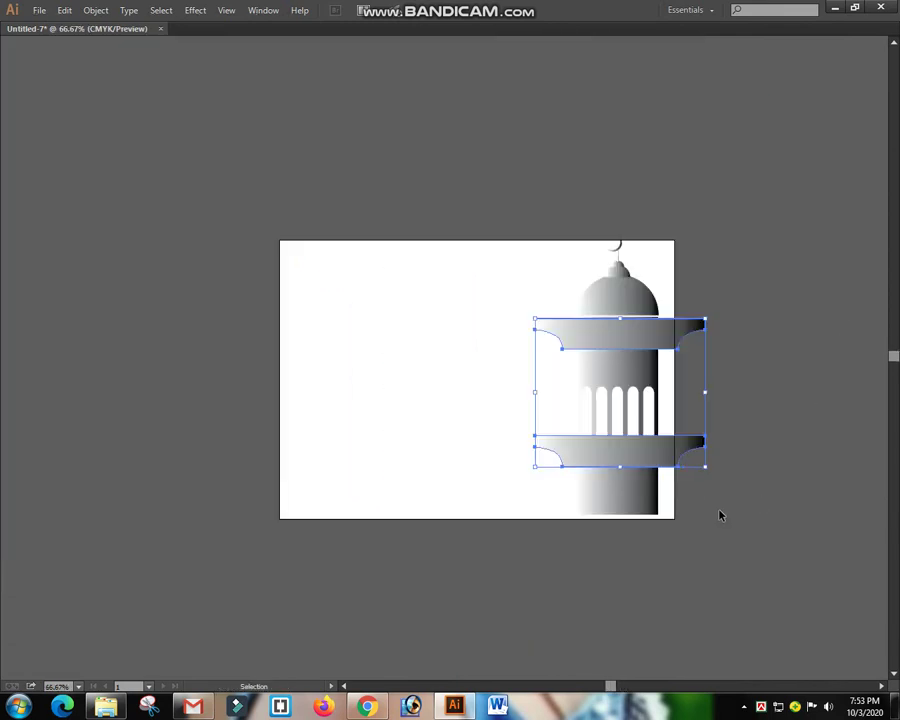
click(720, 515)
Create a rectangle 11.69 in wide and 8.27 in high.
key(m)
click(532, 567)
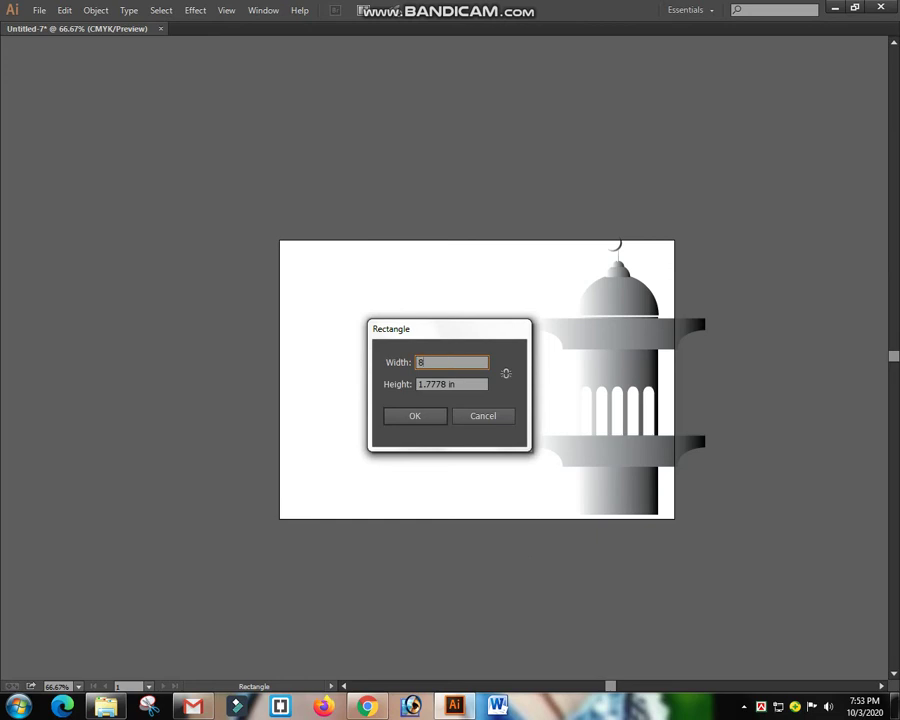
text(8.2)
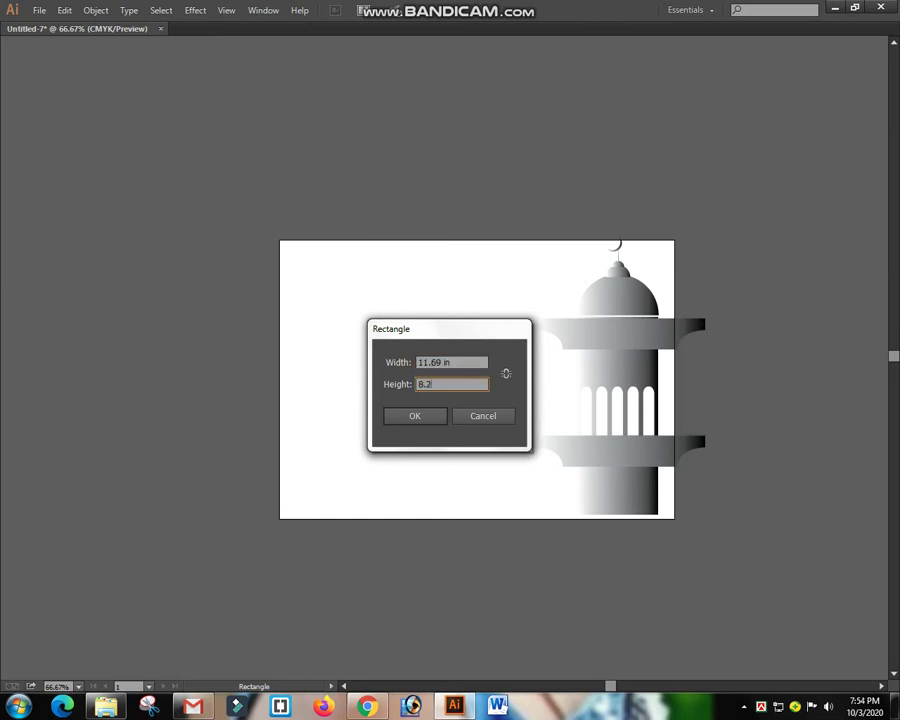
text(7)
key(Return)
Centre the new gradient rectangle on the artboard, send it behind everything and lock it as the background.
key(ctrl+x)
key(ctrl+0)
key(ctrl+v)
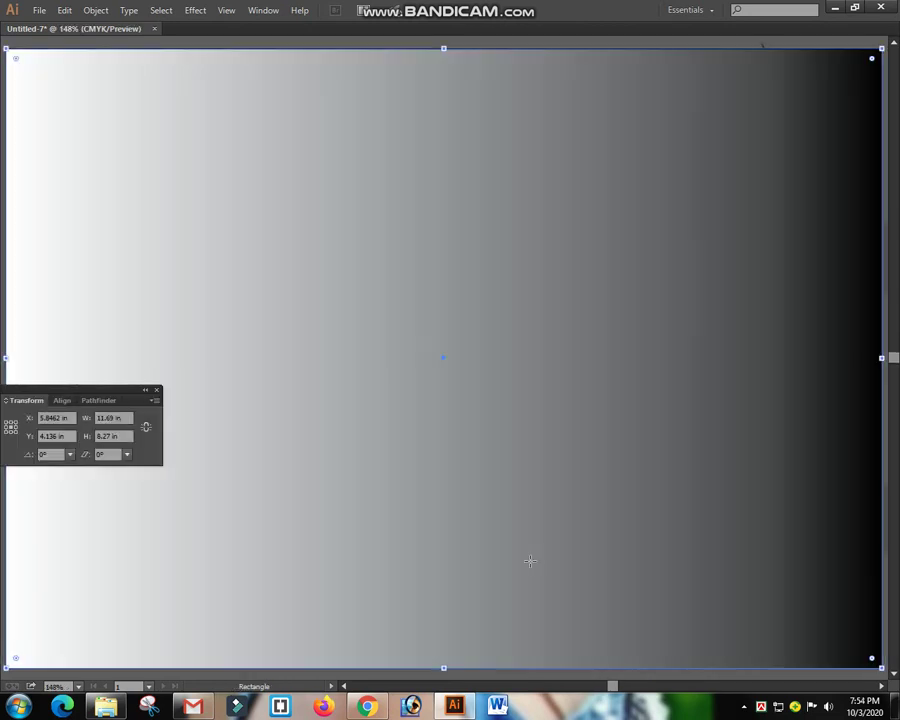
key(ctrl+shift+[)
key(ctrl+2)
Lower the minaret's dome slightly to close the gap above the upper balcony.
scroll(530, 434, down, 1)
drag(727, 520, 752, 641)
key(v)
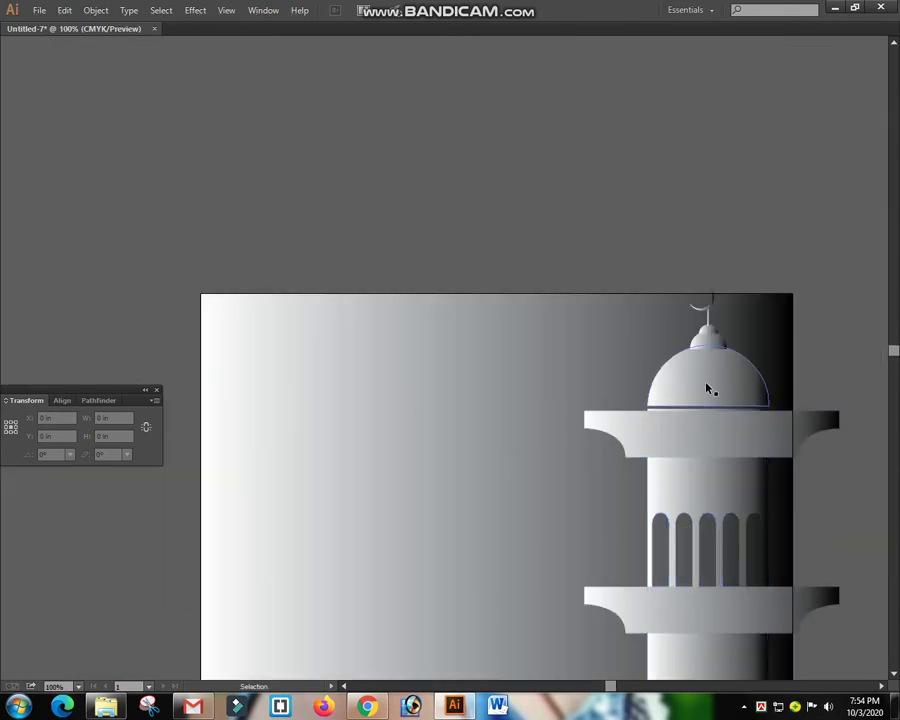
click(714, 384)
key(z)
drag(676, 369, 540, 235)
key(a)
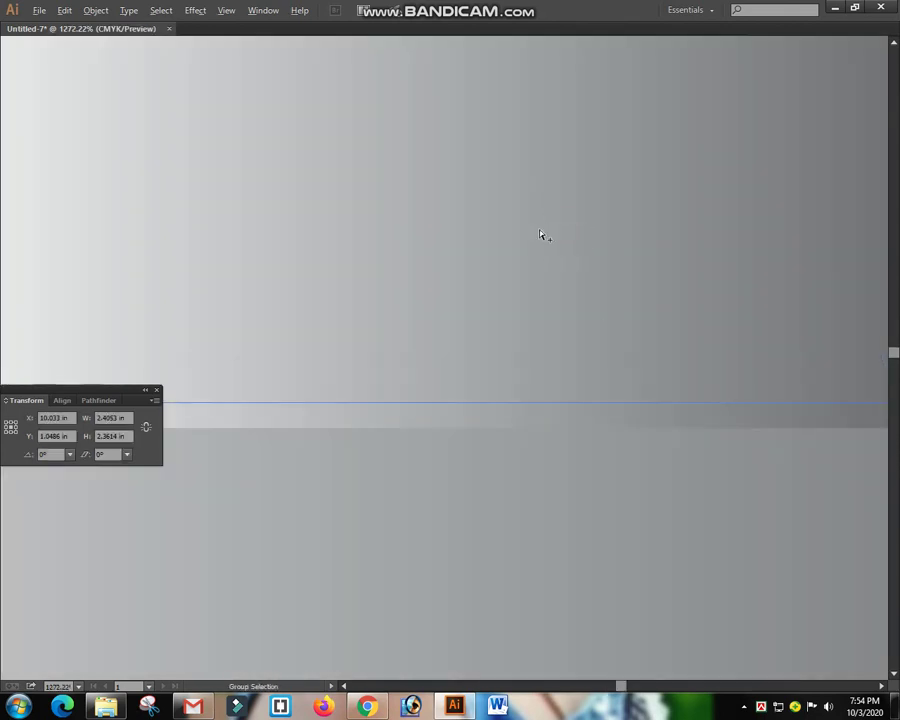
Copy the crescent-topped dome to the artboard's lower left area and enlarge it to about 5.35 by 5.25 in on the bottom edge.
key(ctrl+1)
key(ctrl+minus)
key(v)
click(713, 293)
drag(692, 310, 451, 497)
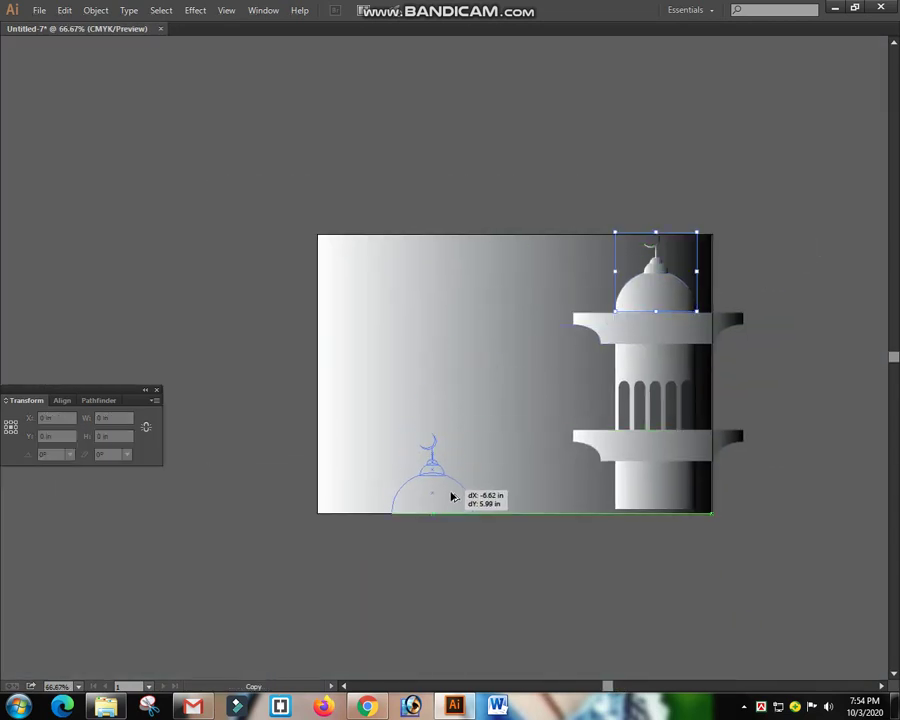
drag(445, 441, 572, 336)
drag(496, 434, 465, 440)
Lower the tower body towards the artboard's bottom edge and shift the whole minaret down slightly.
key(ctrl+equal)
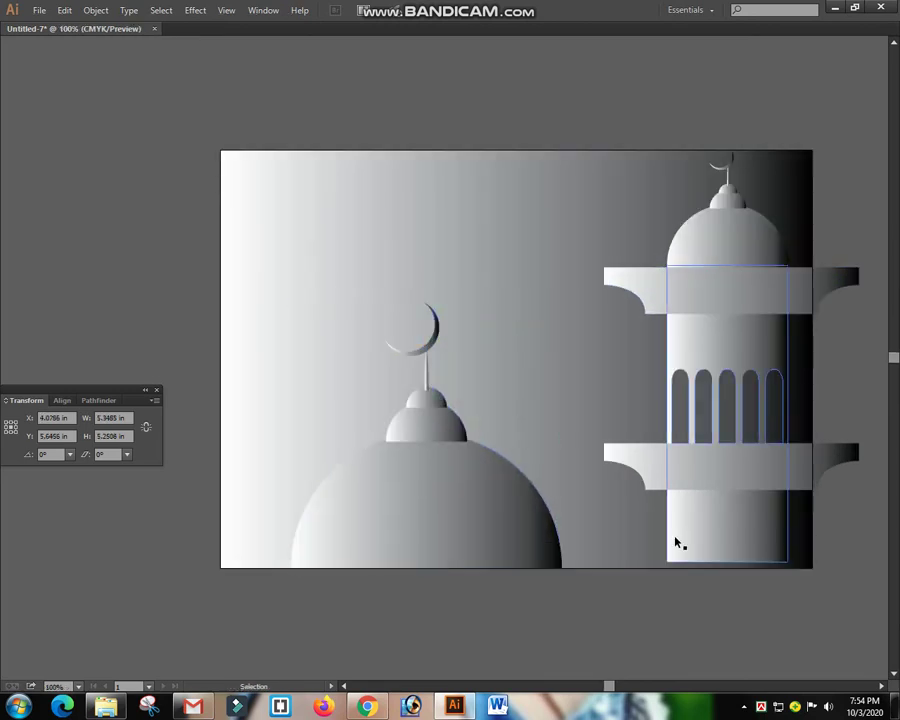
key(shift+Down)
key(shift+Down)
key(shift+Up)
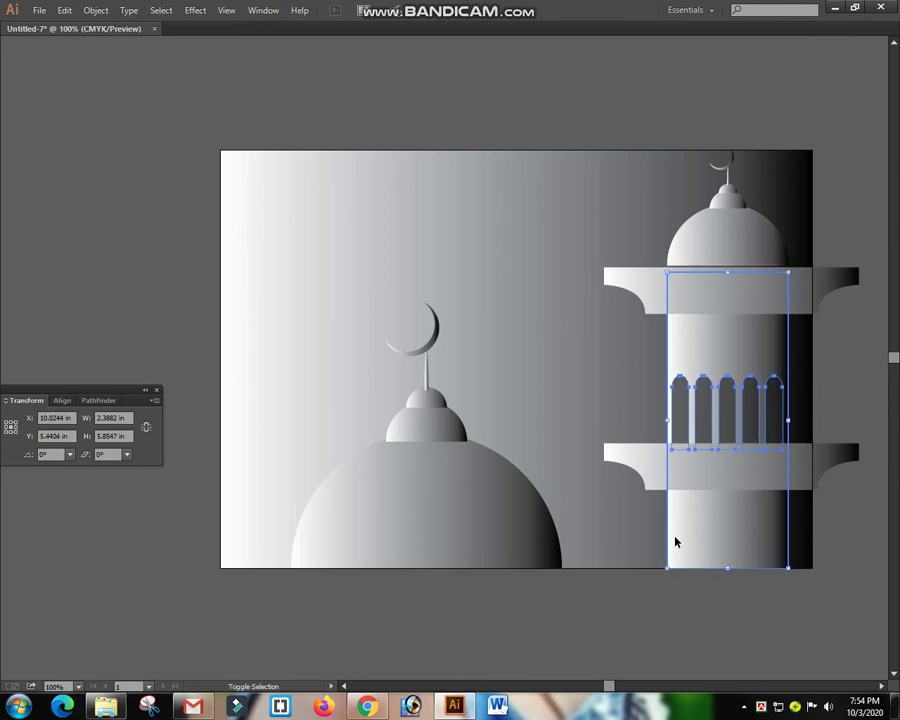
key(shift+Up)
drag(643, 136, 800, 618)
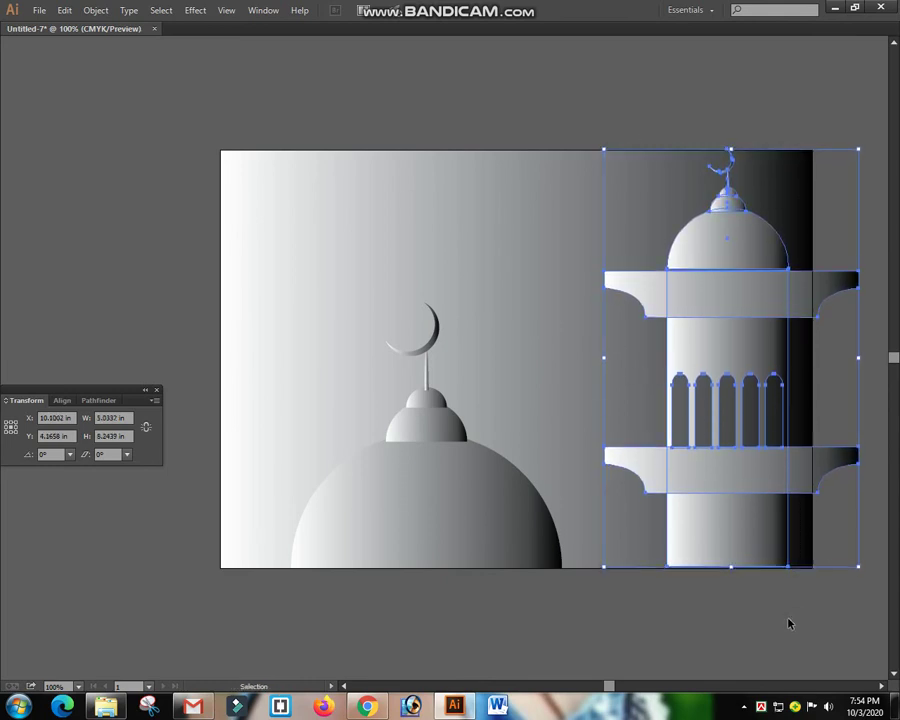
click(785, 627)
key(Tab)
key(Tab)
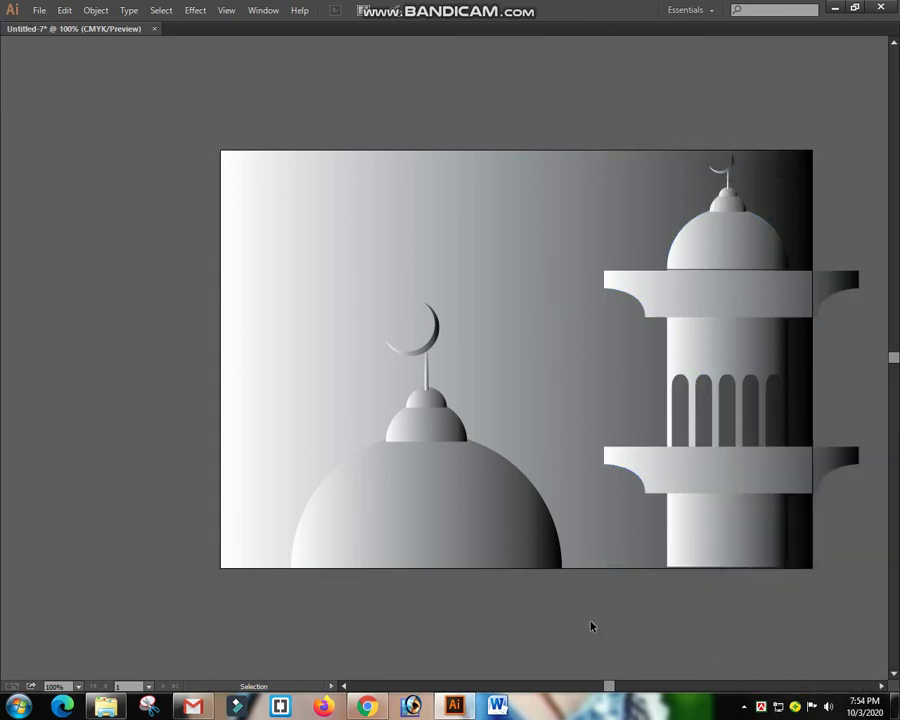
key(Tab)
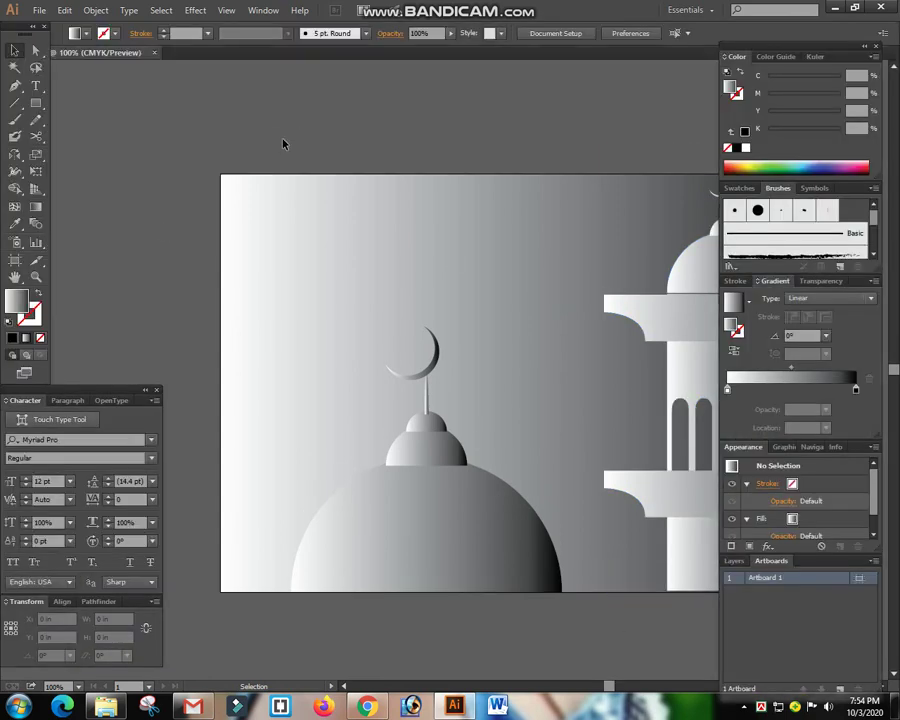
key(Tab)
drag(288, 174, 80, 76)
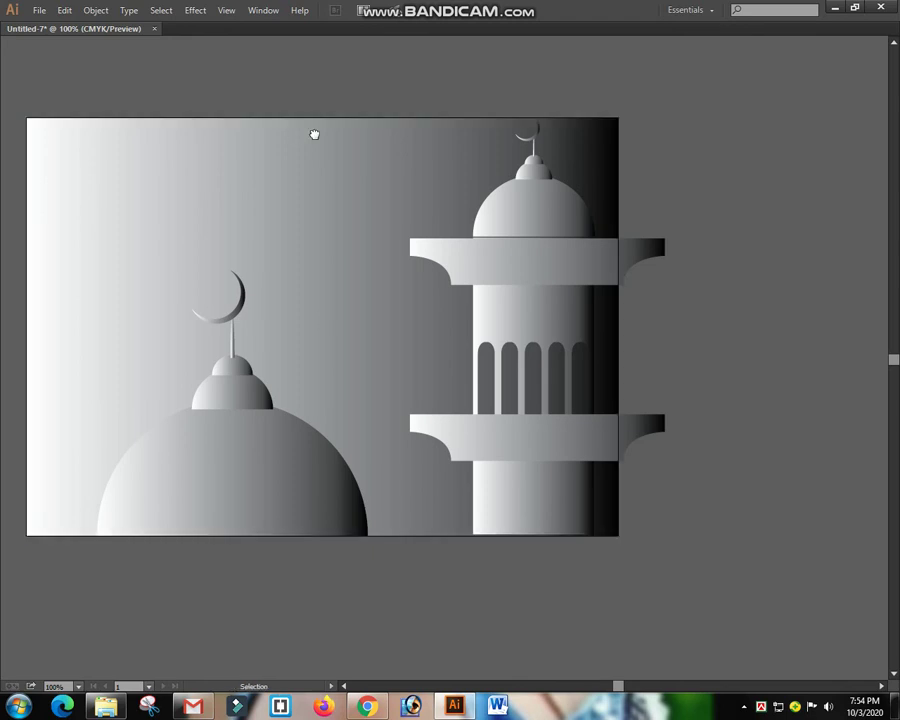
Replace the background rectangle's gradient with a solid cyan fill of C 100, M 0, Y 0, K 0.
drag(314, 134, 454, 173)
key(Tab)
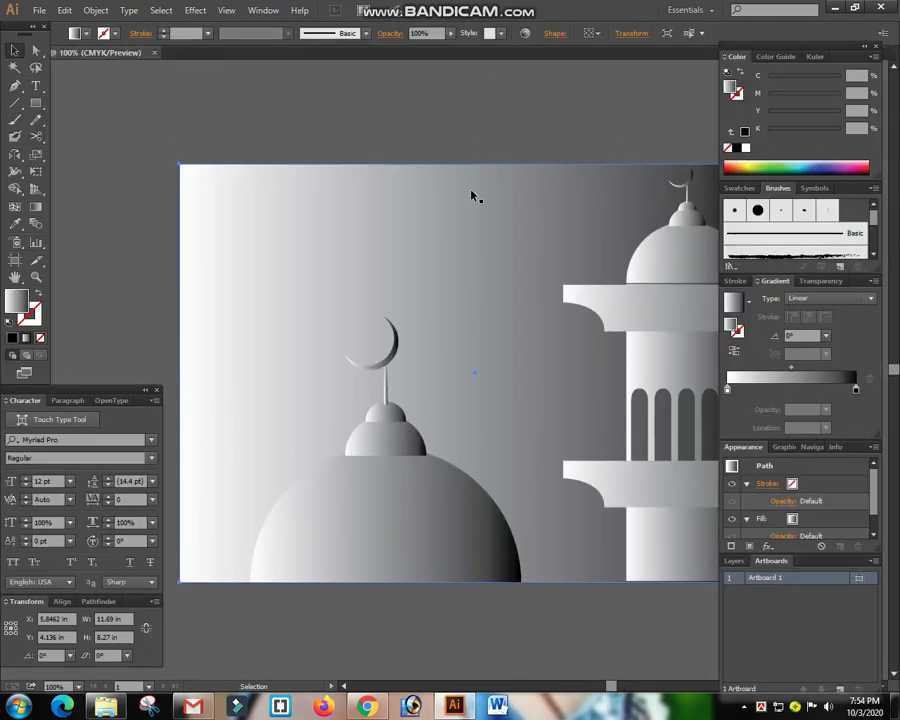
click(474, 196)
text(0)
key(Tab)
text(0)
key(Tab)
text(0)
key(Tab)
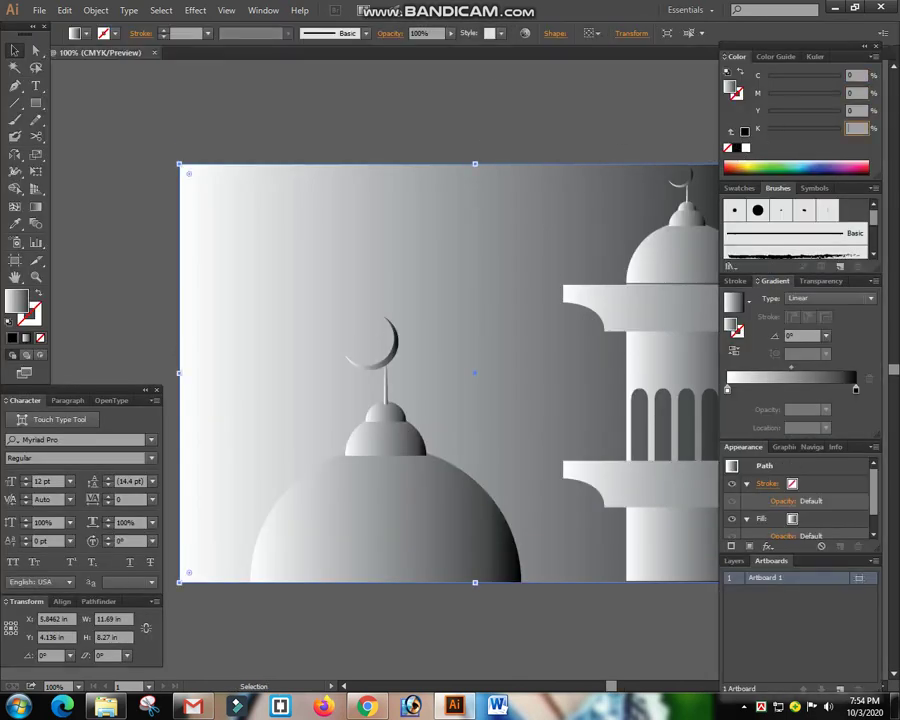
text(0)
key(Return)
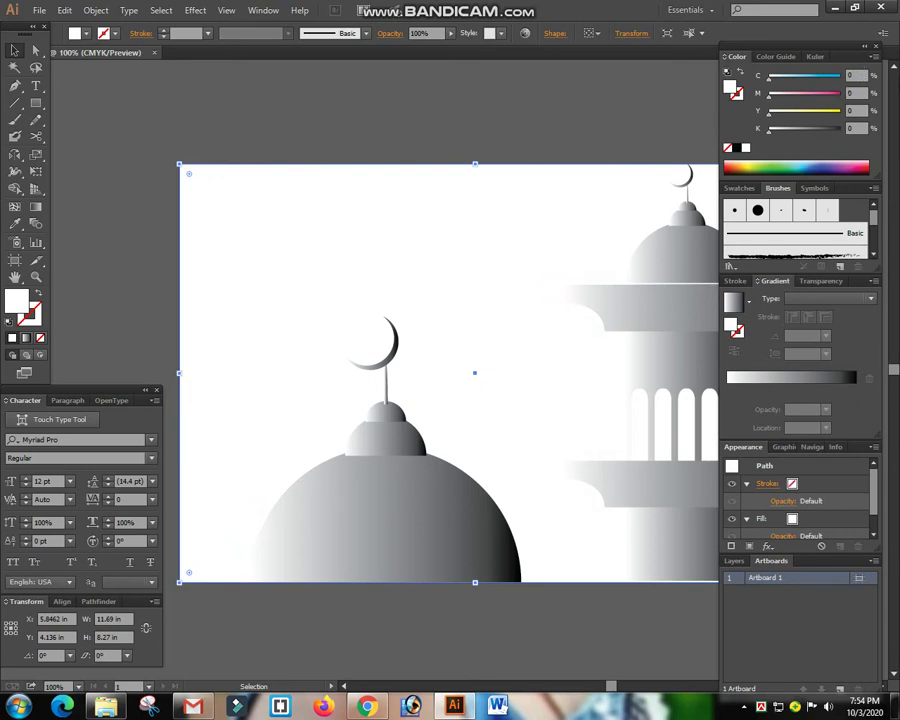
drag(792, 84, 838, 84)
key(Tab)
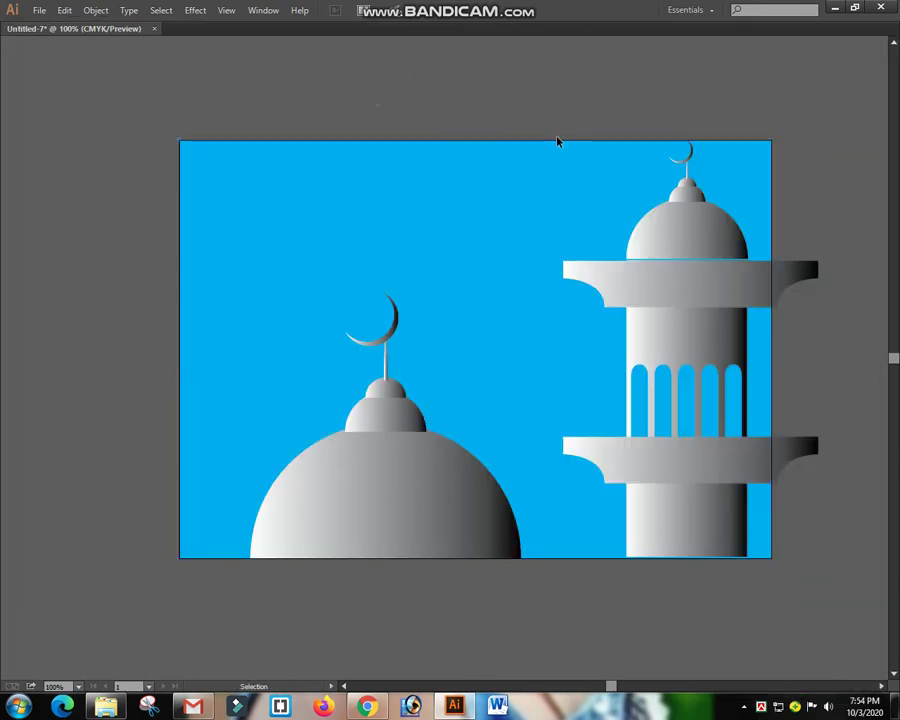
Scale the large dome and the minaret down together to about 9.84 by 7.2 in so both fit inside the artboard.
drag(147, 100, 724, 616)
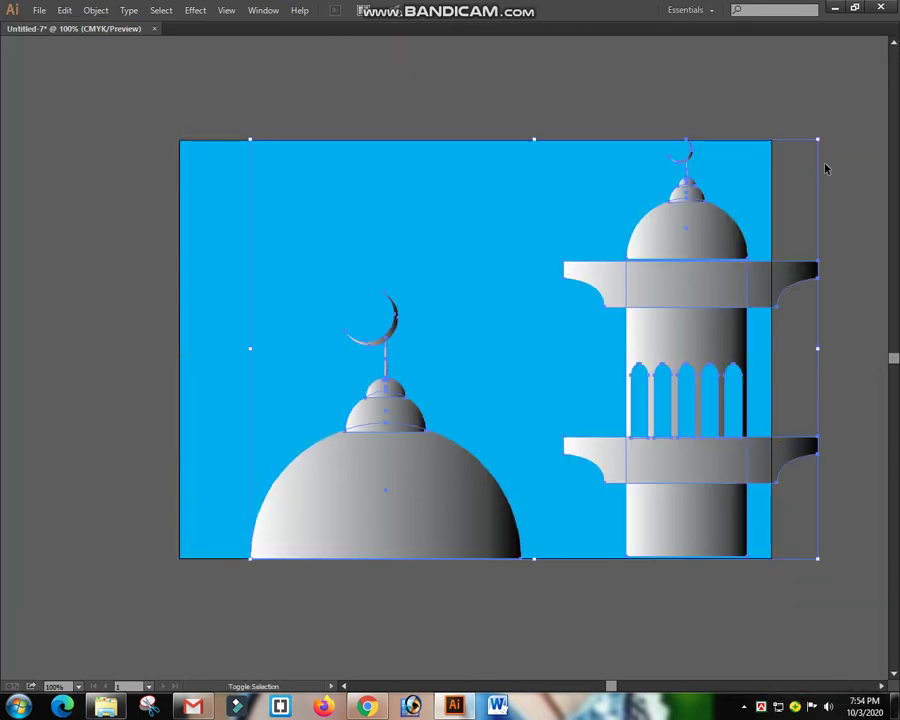
drag(818, 141, 744, 188)
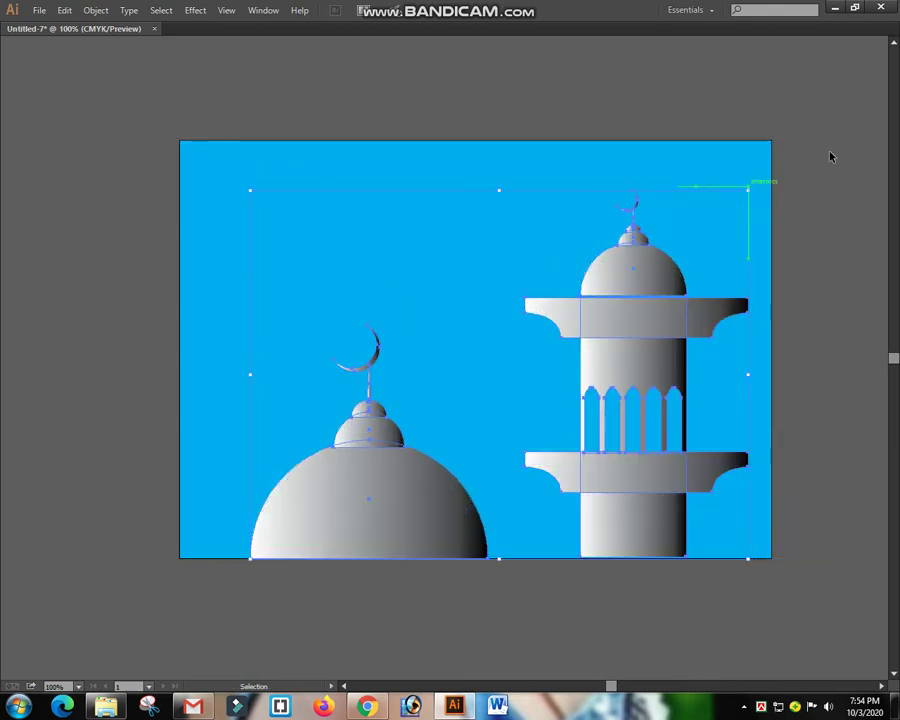
click(826, 154)
Move the minaret's crescent-topped dome down slightly so it rests directly on the upper balcony.
scroll(770, 262, up, 2)
drag(367, 68, 665, 295)
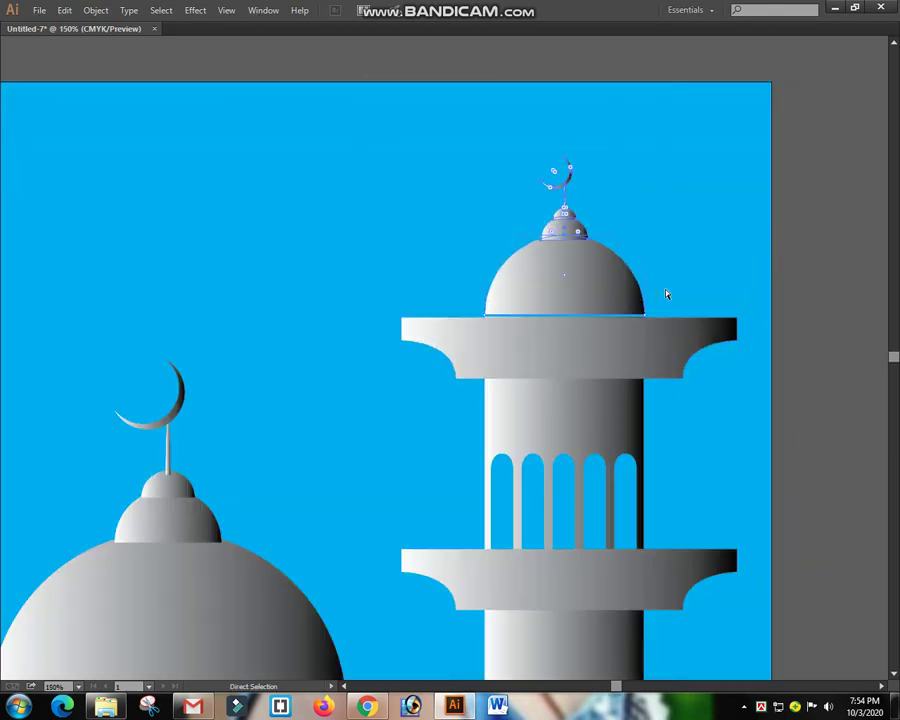
key(Delete)
key(ctrl+z)
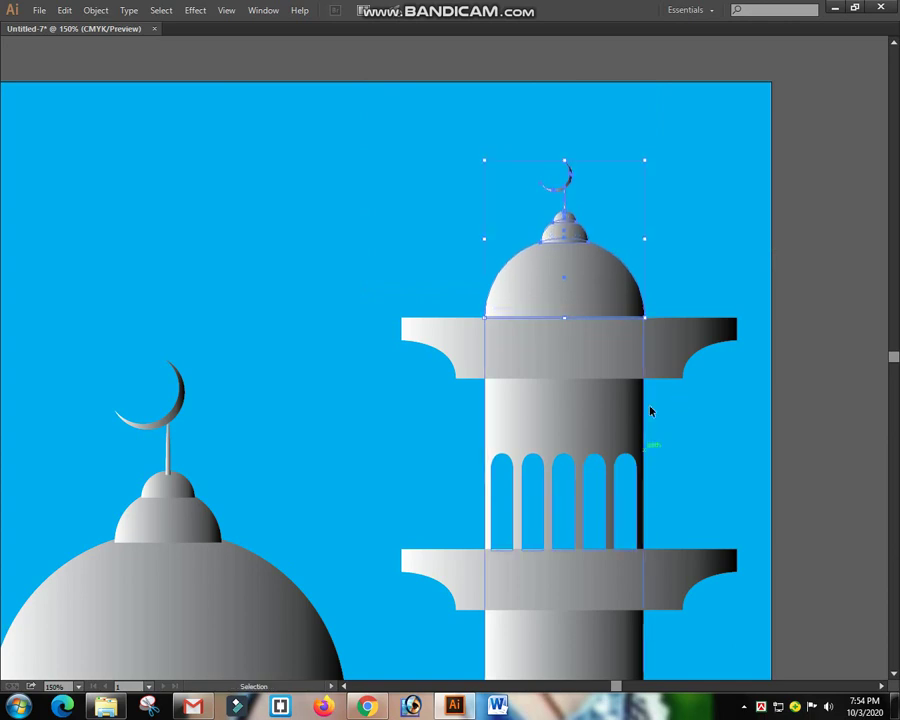
Convert the black end stop of the dome and minaret gradient to CMYK and set its K to 0.
scroll(600, 375, down, 1)
key(ctrl+0)
key(ctrl+a)
key(Tab)
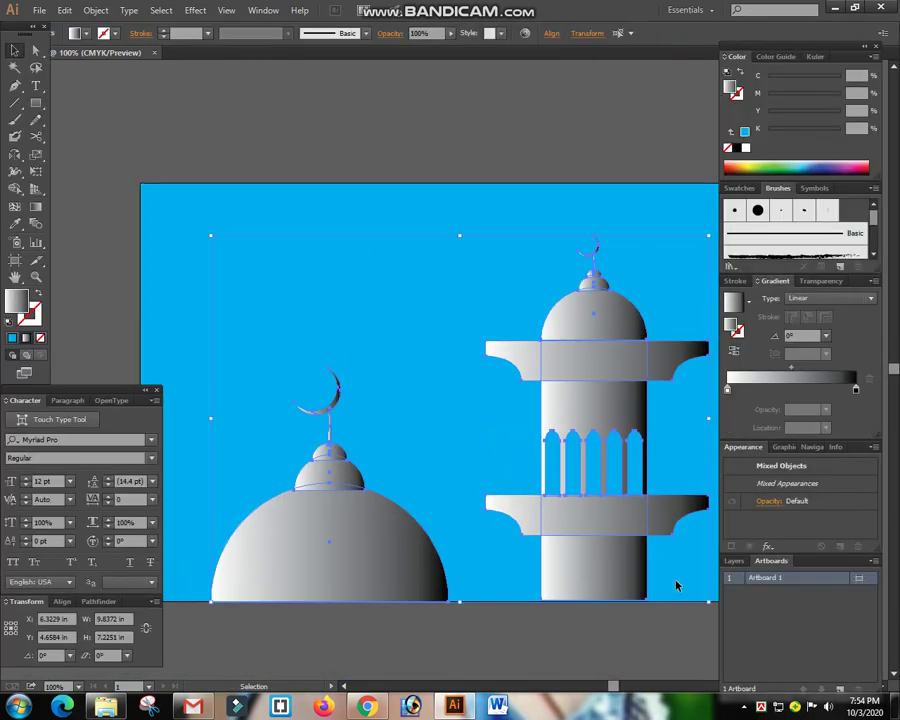
double_click(856, 390)
click(852, 405)
click(768, 454)
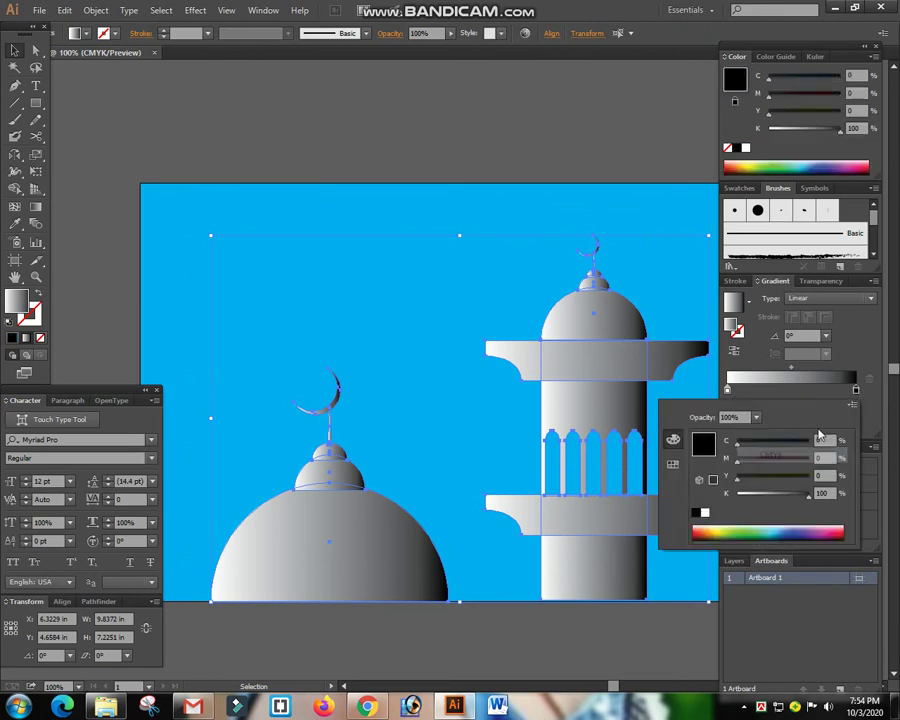
drag(786, 495, 735, 495)
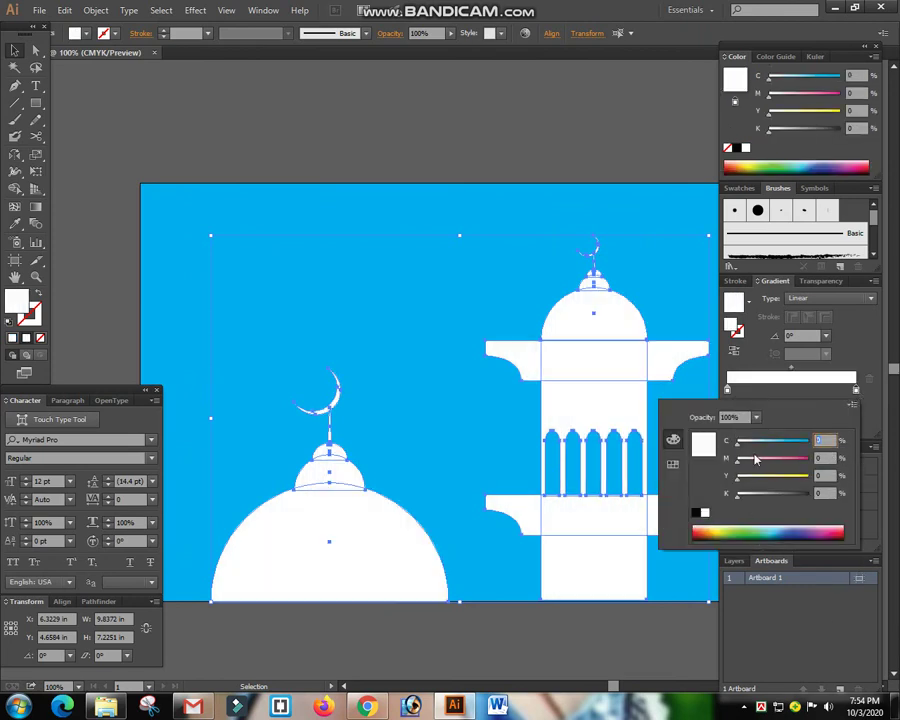
Set the gradient's end stop on the dome and minaret to C 100, M 100, Y 0, K 0.
text(100)
key(Tab)
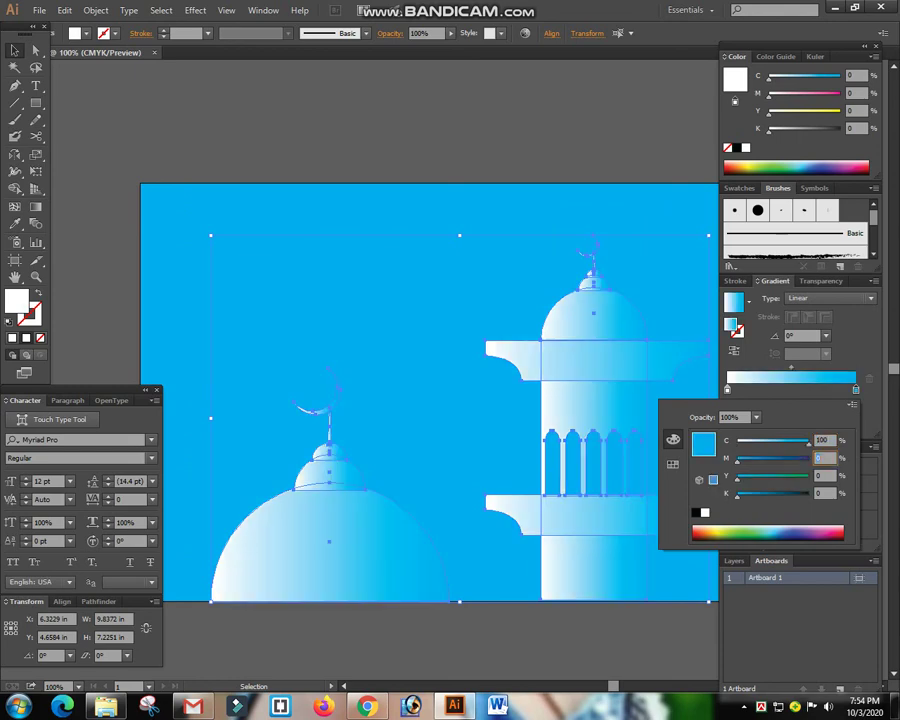
text(80)
key(Return)
text(10)
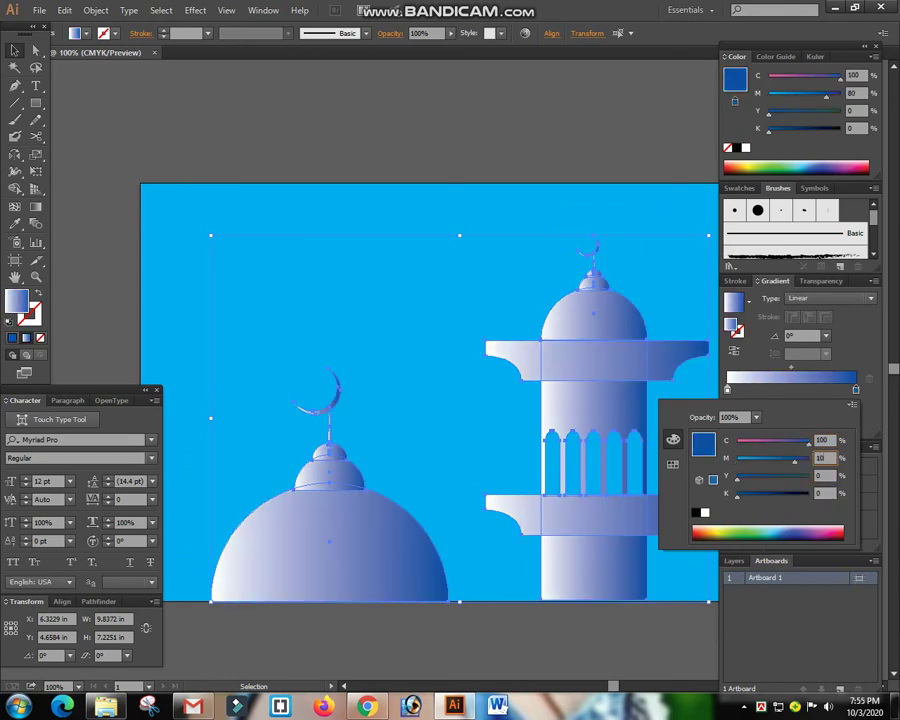
text(0)
key(Tab)
key(Tab)
key(Return)
key(Tab)
key(Tab)
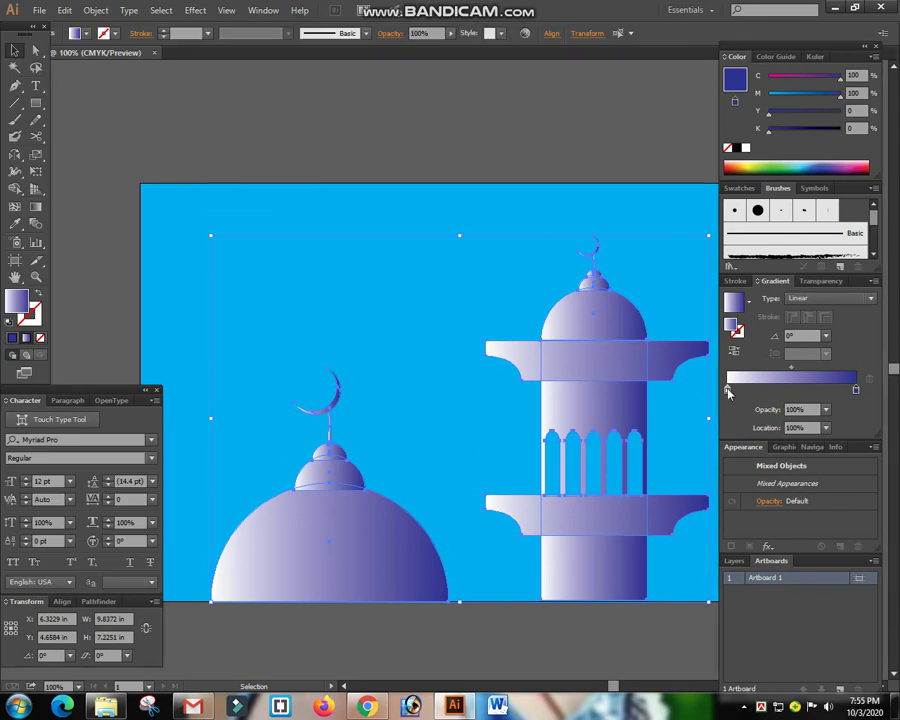
Convert the gradient's white start stop to CMYK and set its C to 100, then deselect the artwork.
double_click(728, 390)
click(852, 406)
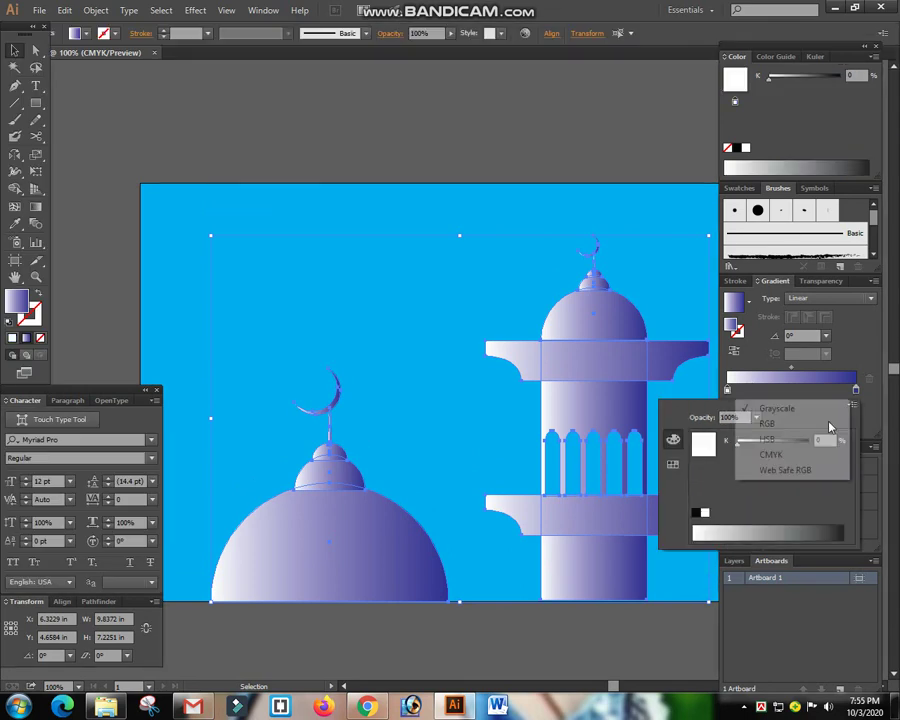
click(788, 452)
drag(781, 442, 809, 442)
click(631, 157)
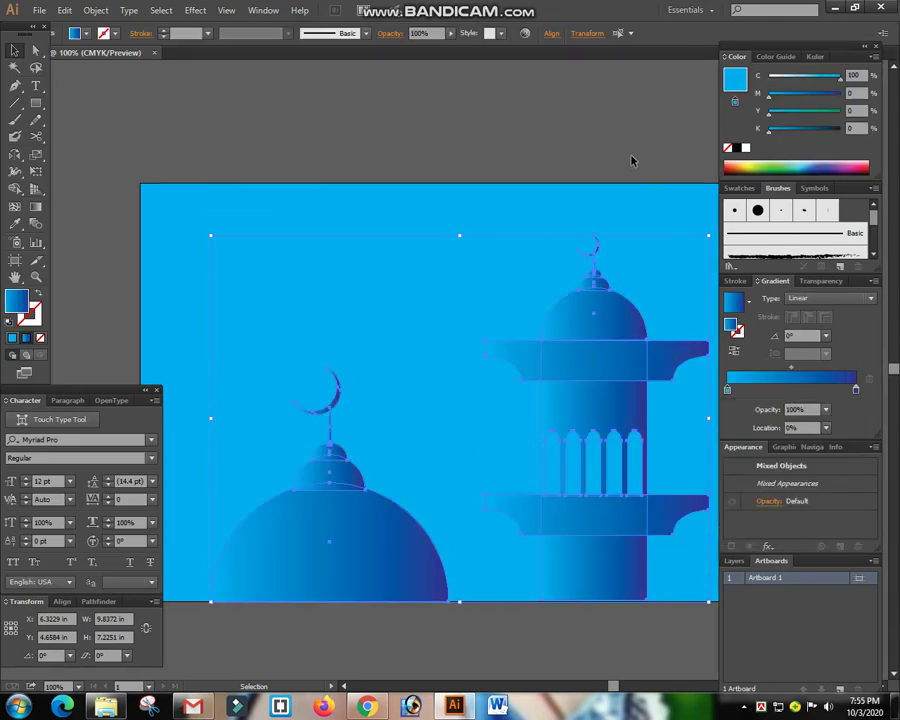
click(631, 157)
Recolour the background rectangle to a pale cream of C 0, M 0, Y 10, K 0.
key(Tab)
drag(645, 123, 727, 215)
key(Tab)
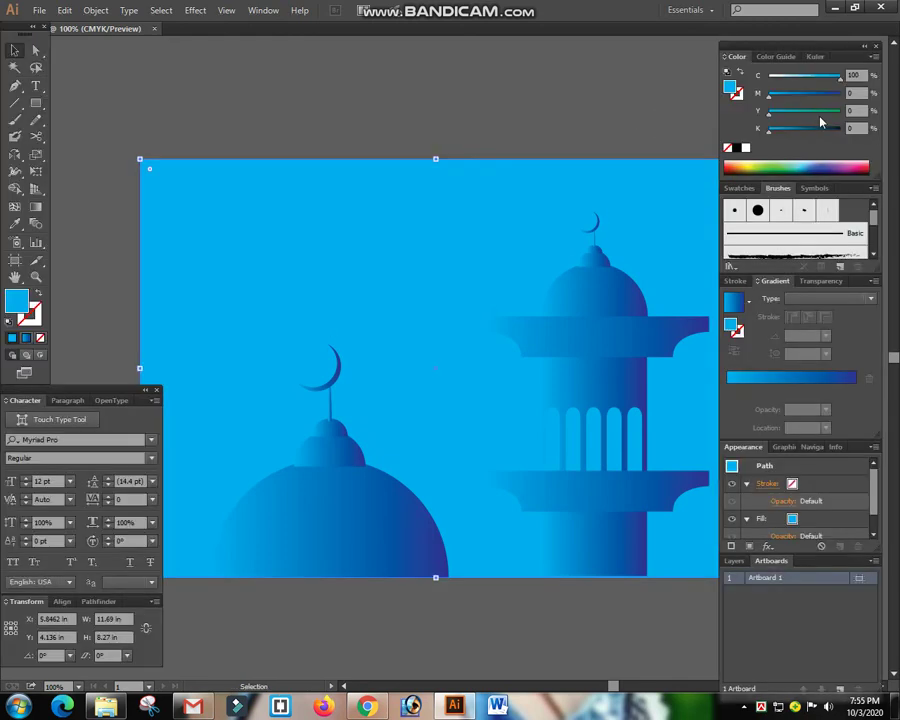
double_click(863, 77)
text(0)
key(Tab)
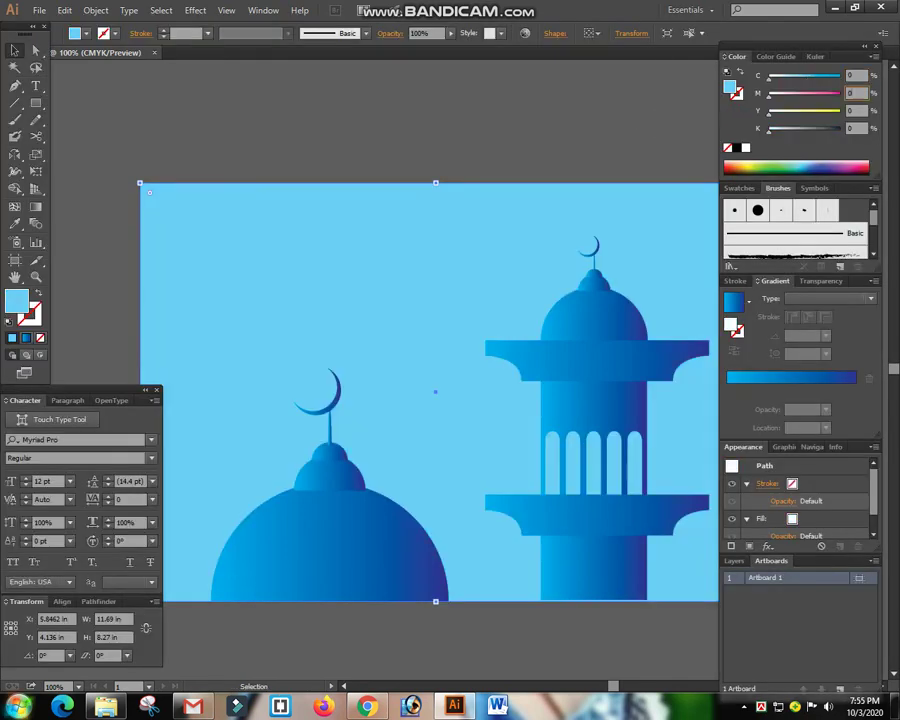
key(Tab)
key(Tab)
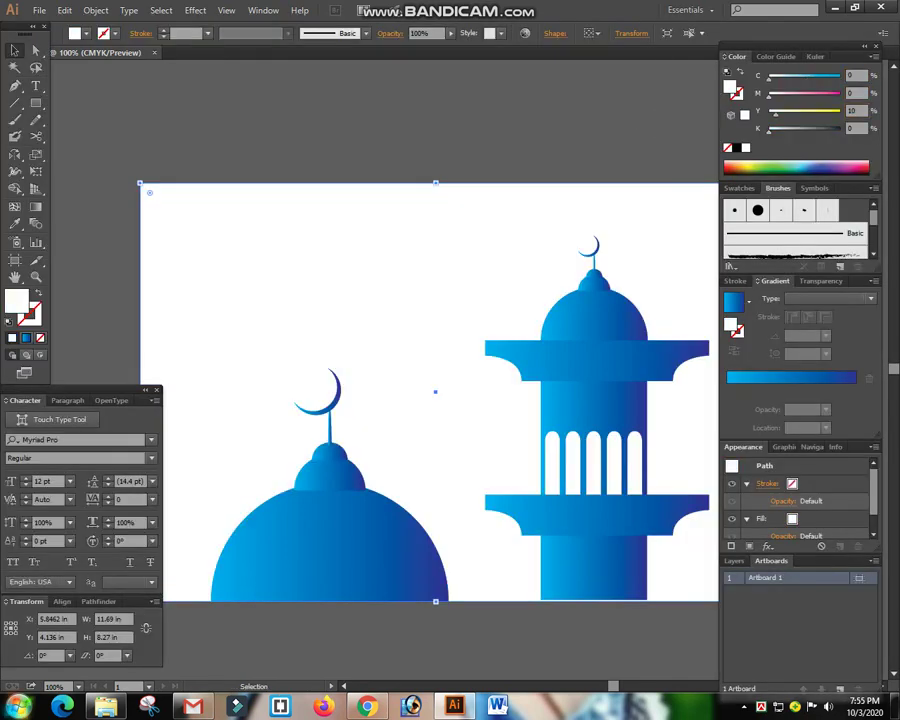
key(Tab)
click(110, 98)
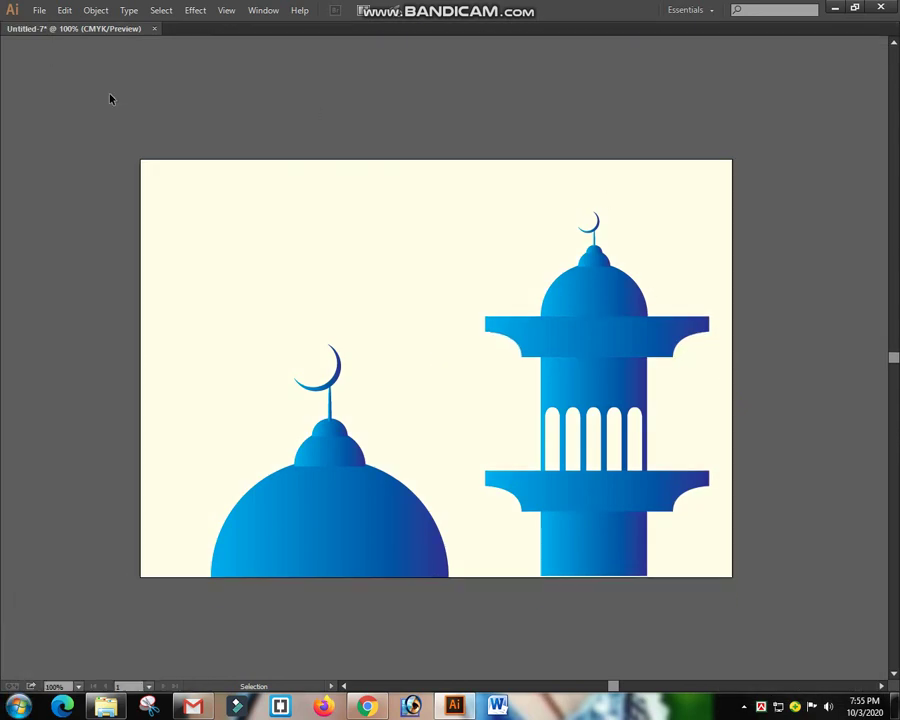
Magnify the whole artboard to examine the recoloured mosque scene.
click(202, 253)
scroll(202, 253, down, 1)
key(z)
drag(119, 112, 748, 565)
key(v)
click(758, 678)
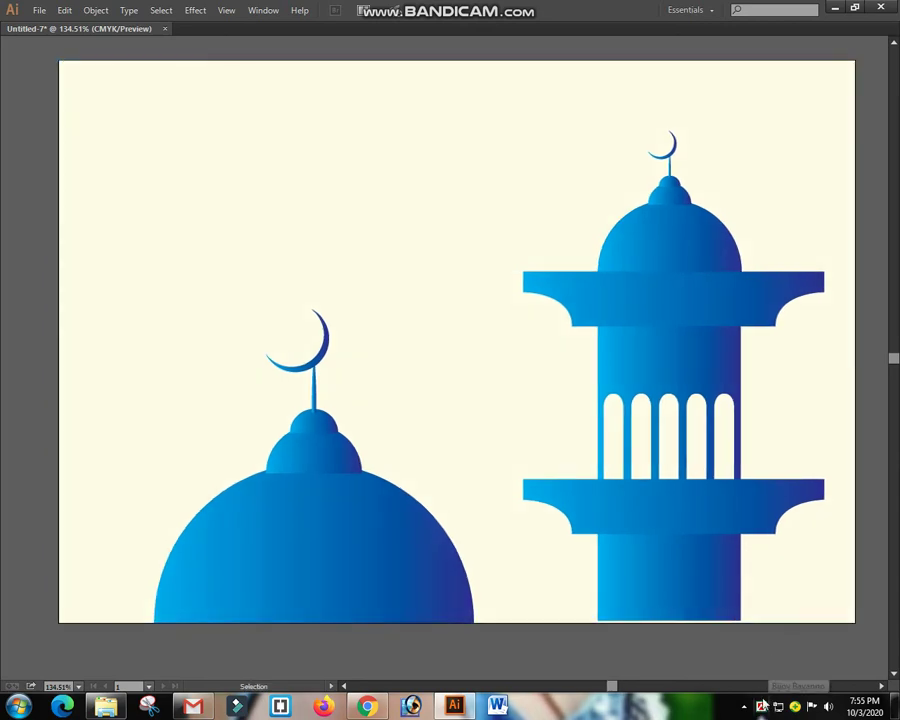